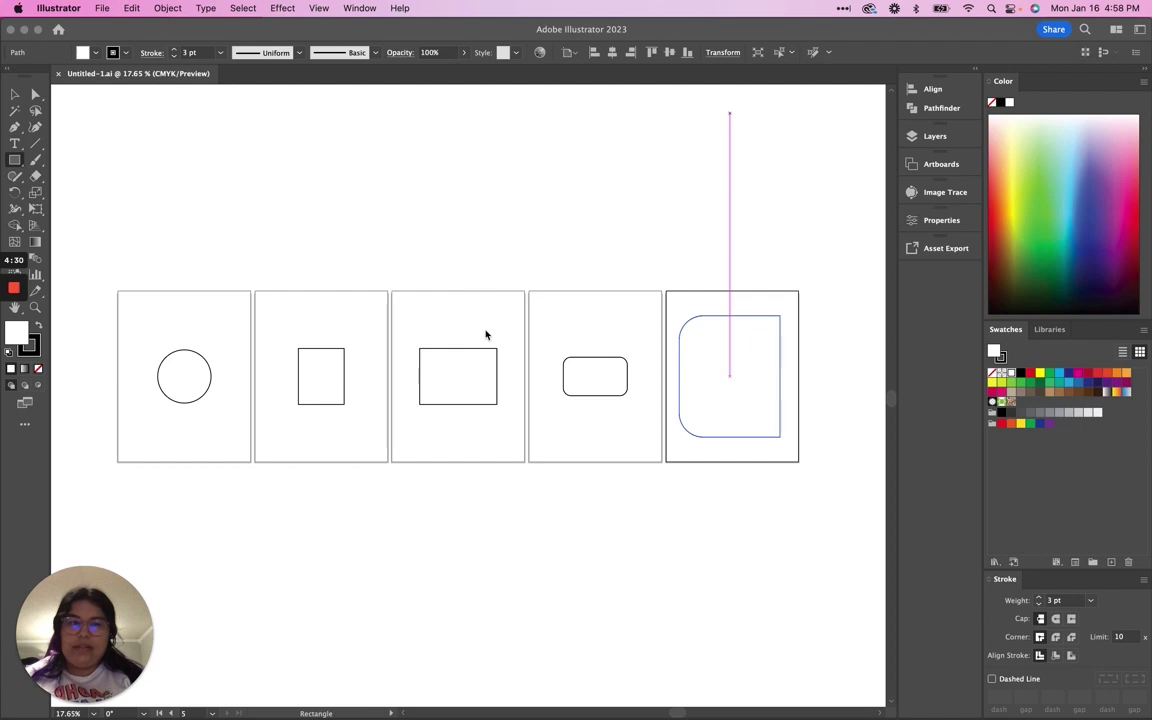
Create a new document from the recent 47 x 33 in print preset with one artboard in CMYK colour mode
scroll(240, 274, "down", 1)
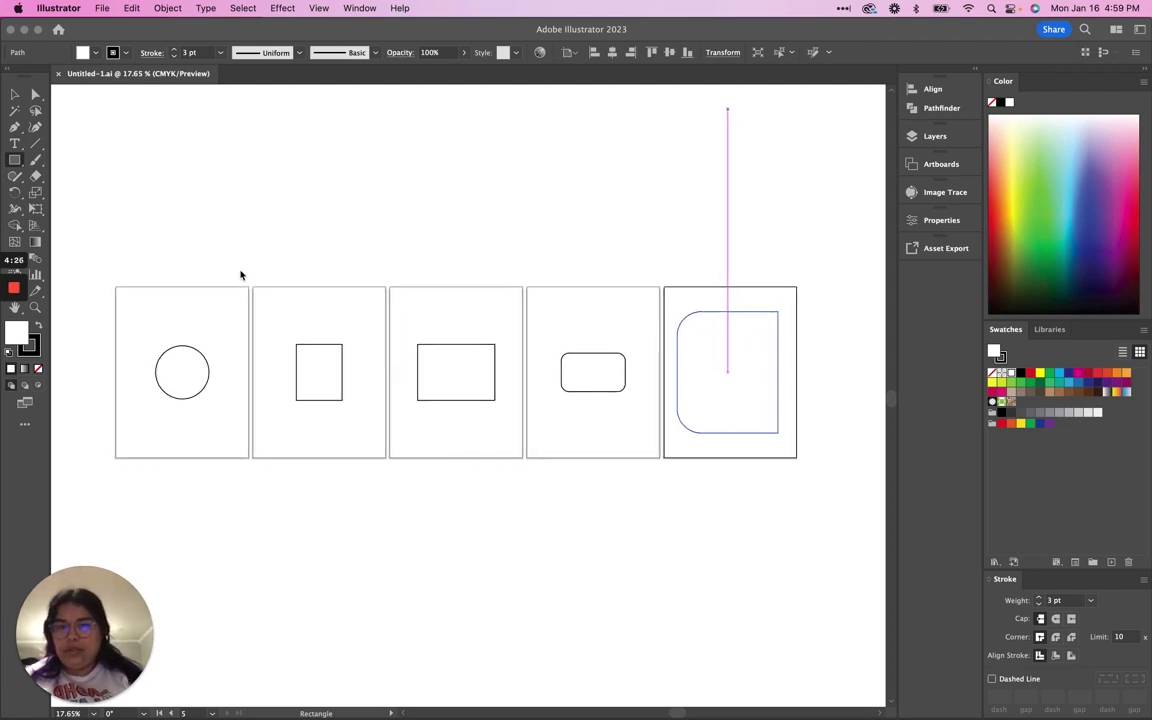
left_click(102, 8)
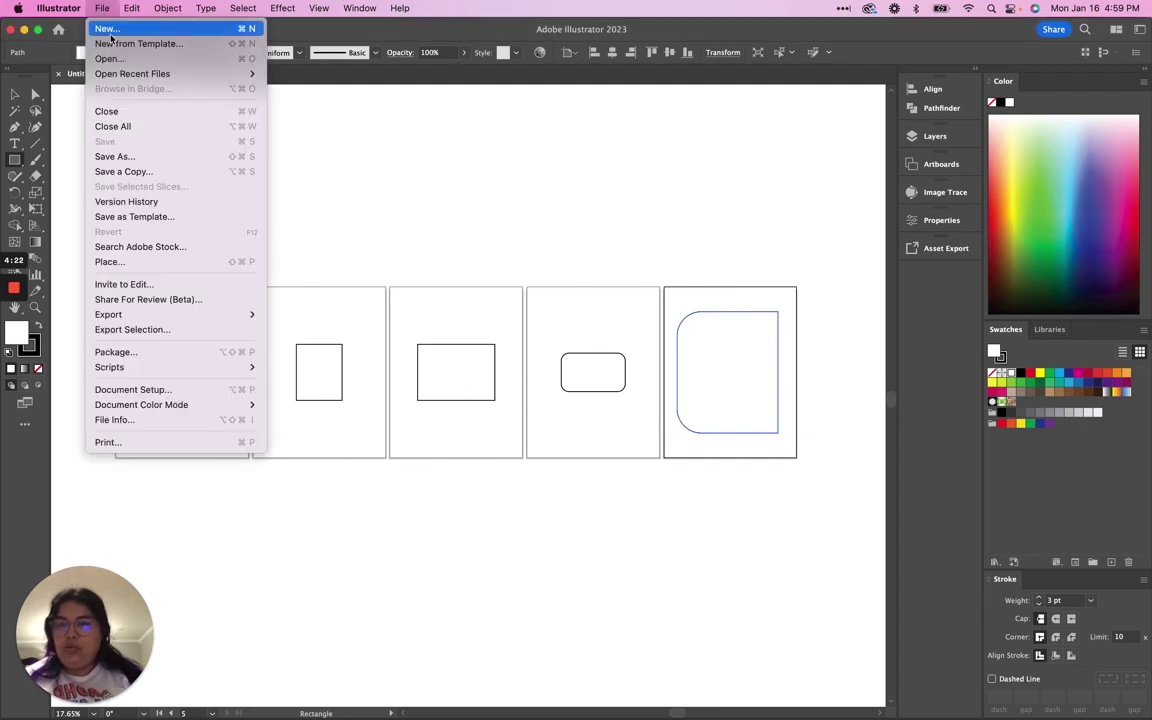
left_click(107, 29)
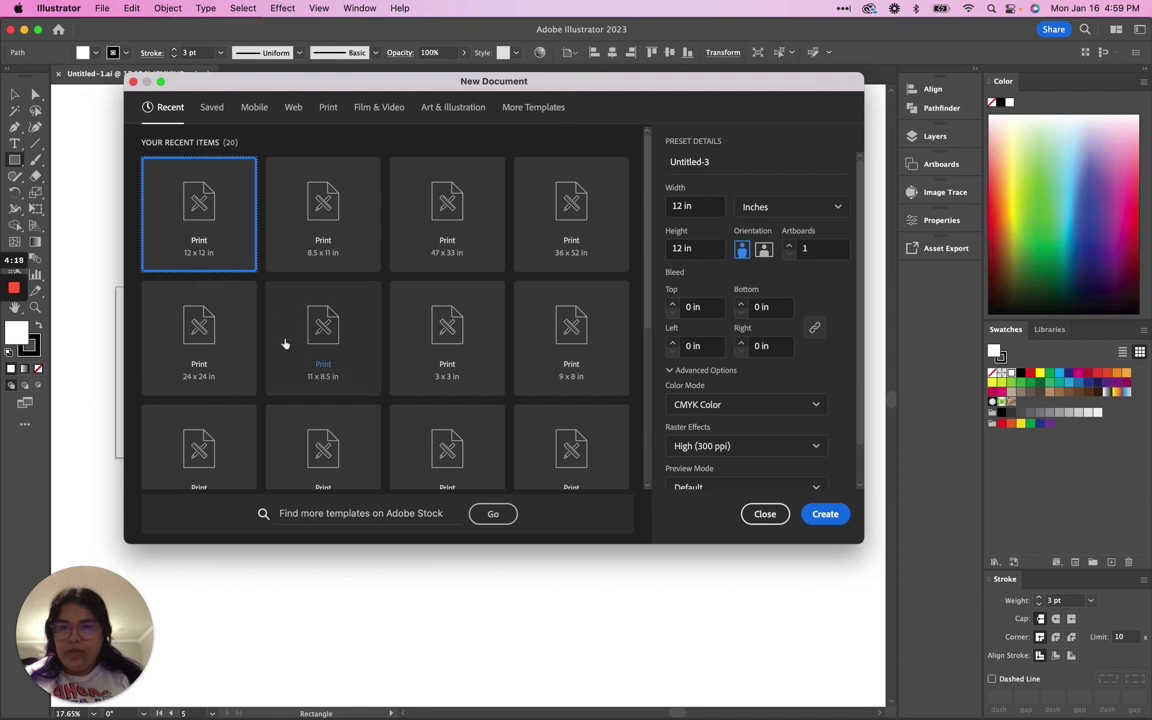
scroll(284, 344, "down", 2)
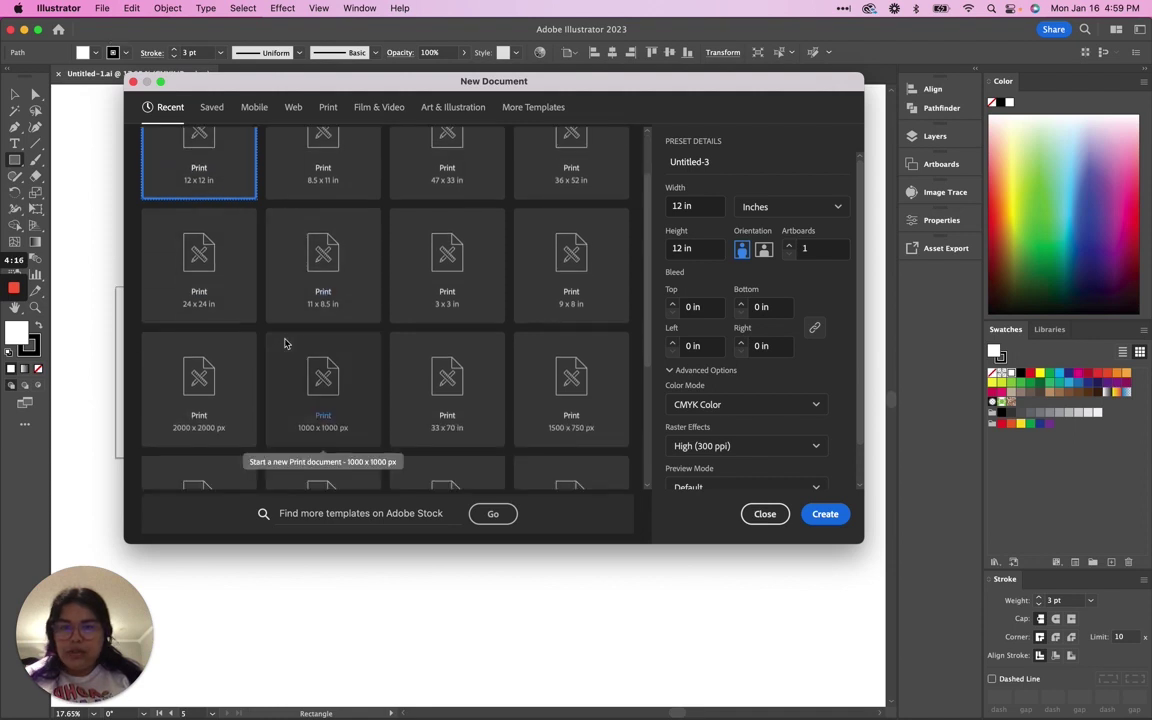
scroll(284, 344, "up", 2)
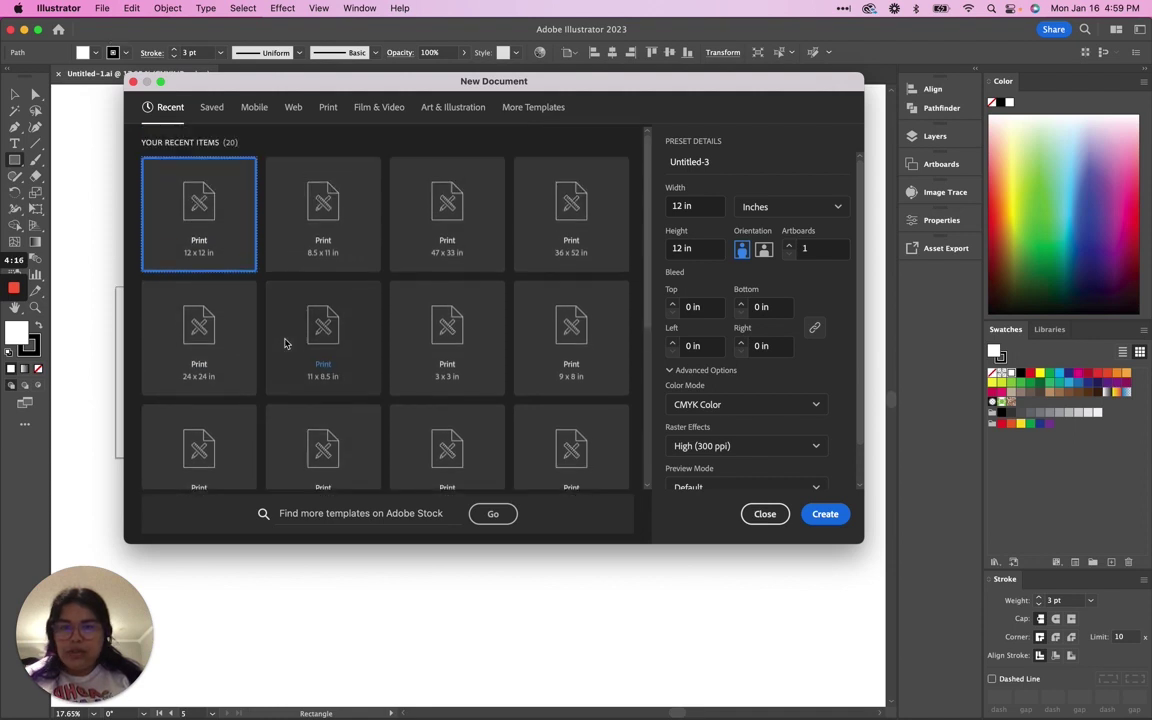
left_click(445, 262)
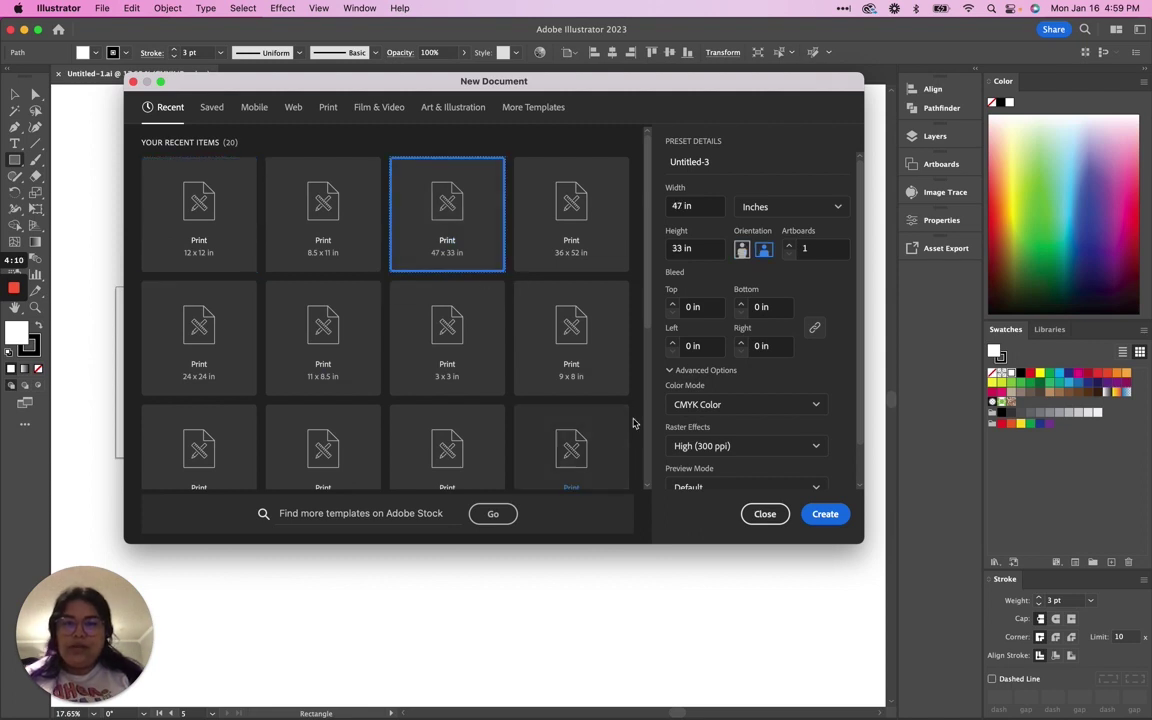
left_click(826, 518)
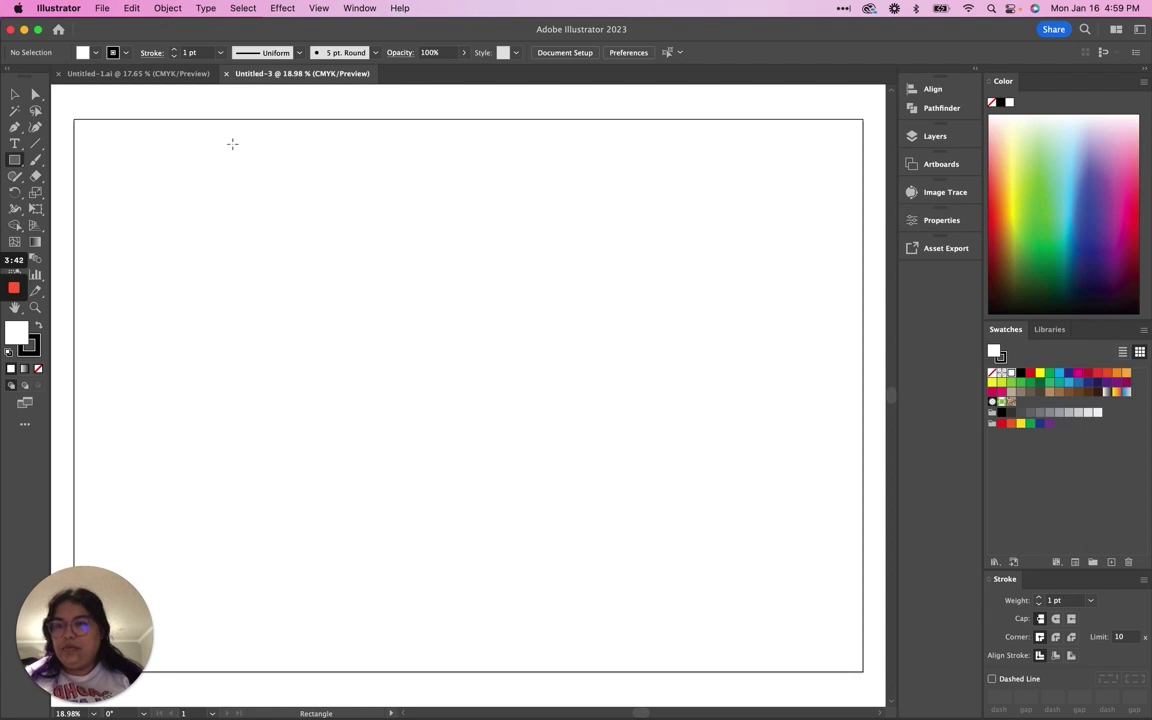
Draw a small square in the artboard's upper-left corner and set its width and height to 2 in
left_click_drag(98, 143, 133, 177)
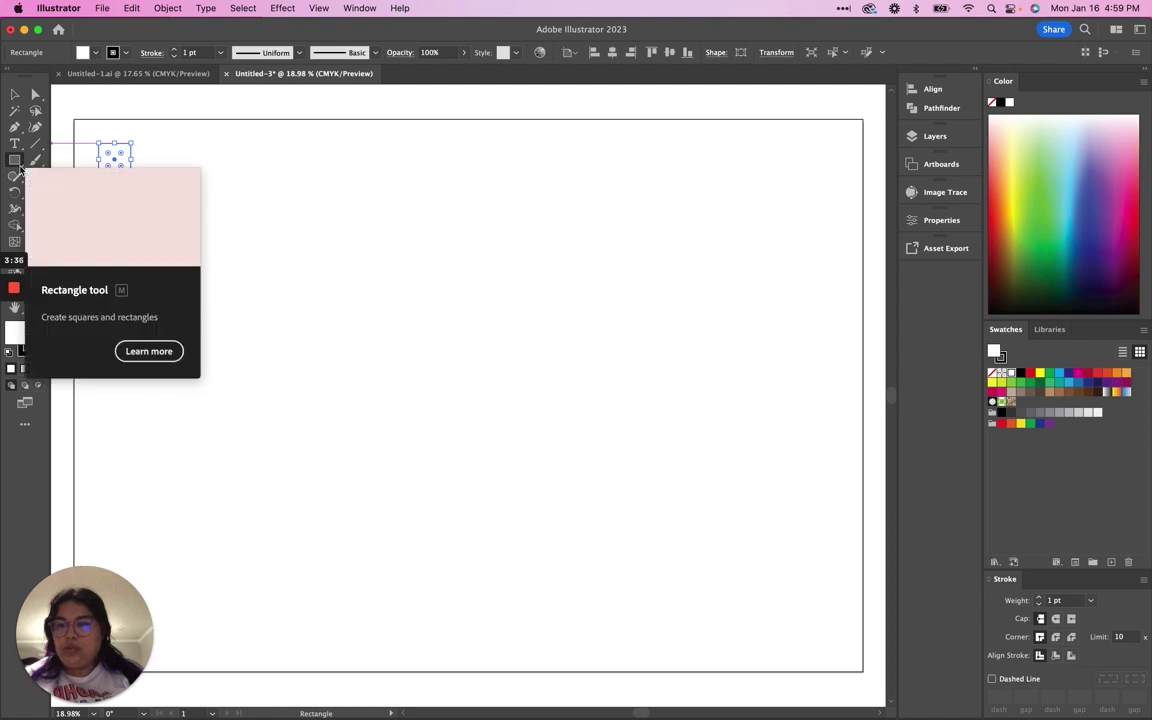
left_click(16, 95)
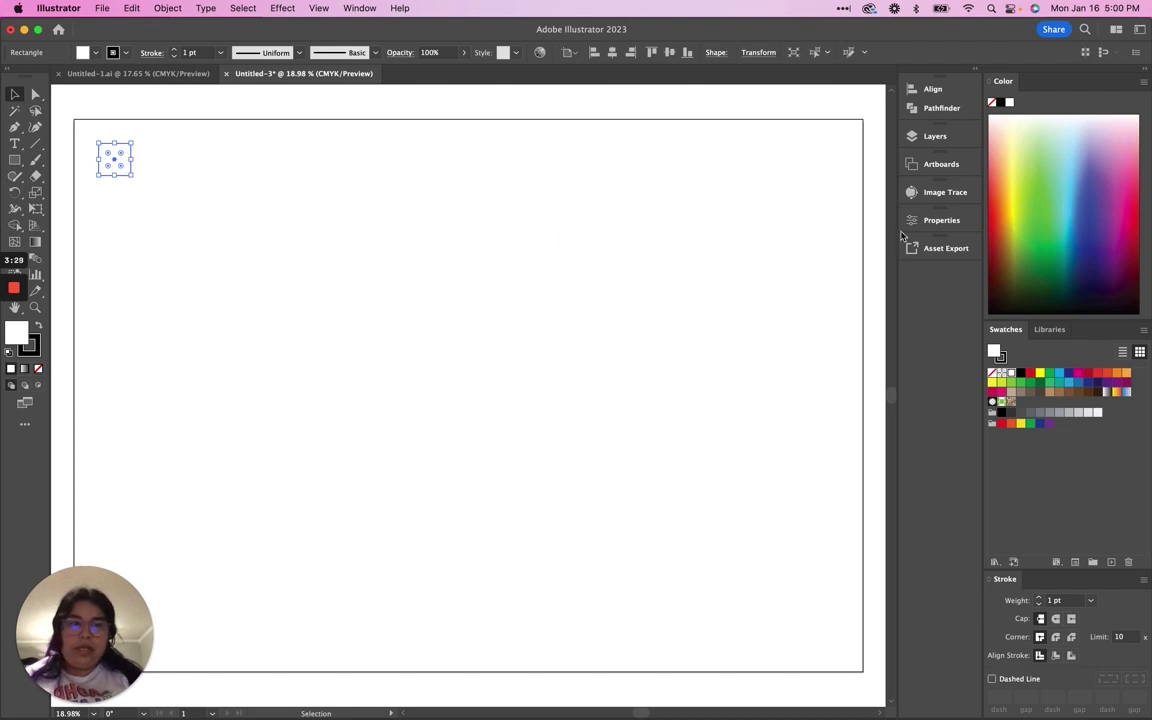
left_click(940, 221)
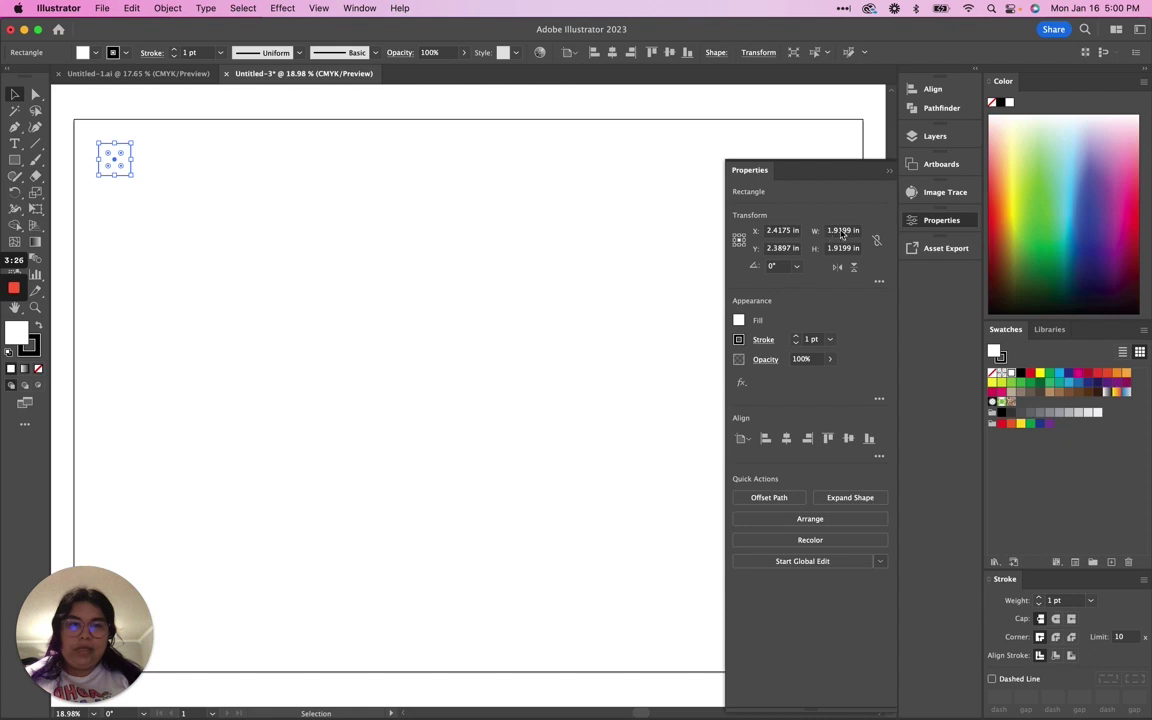
left_click(832, 231)
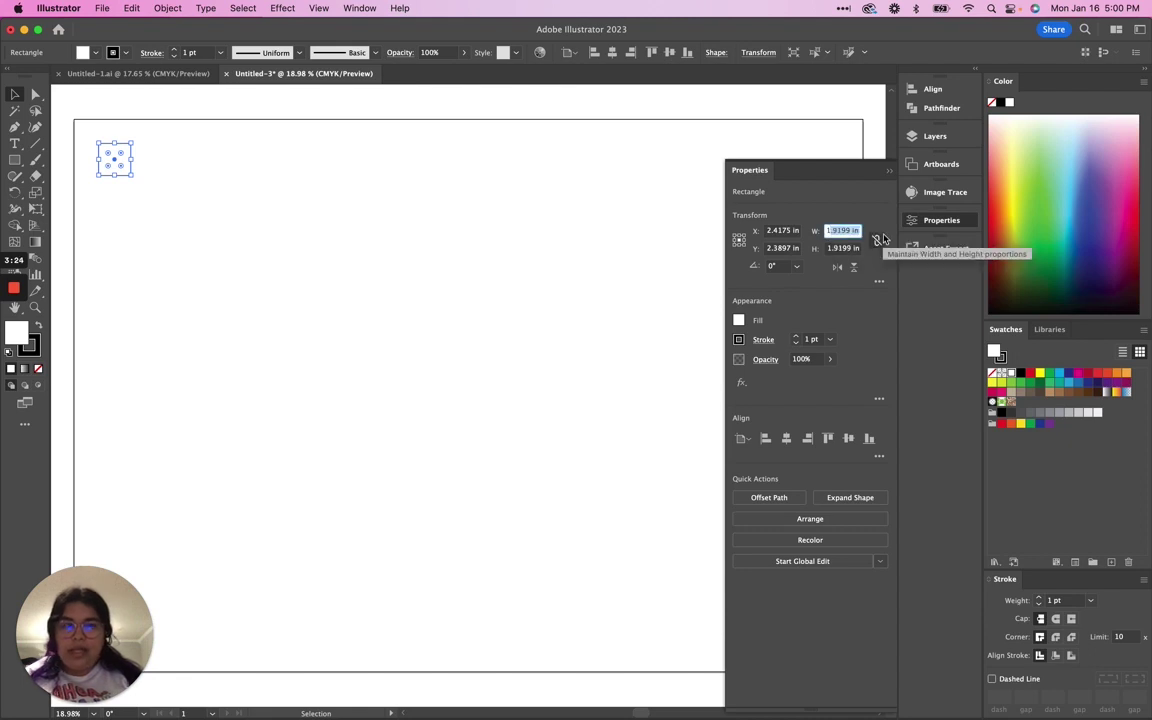
type("11")
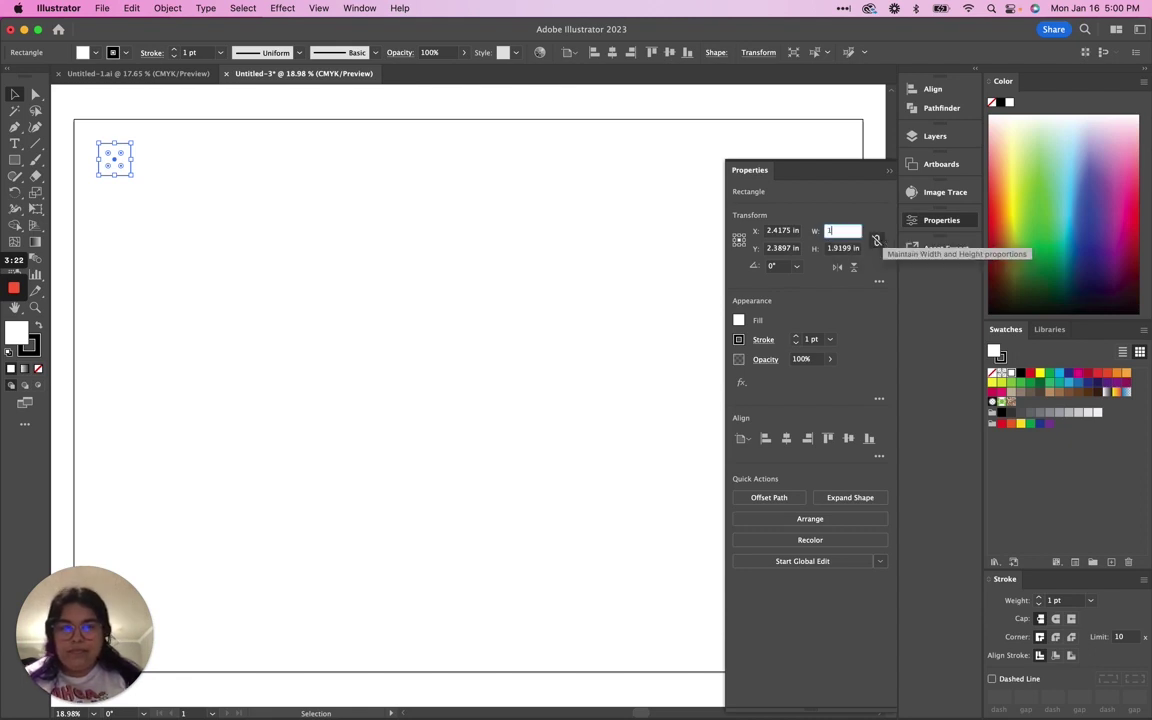
key("Tab")
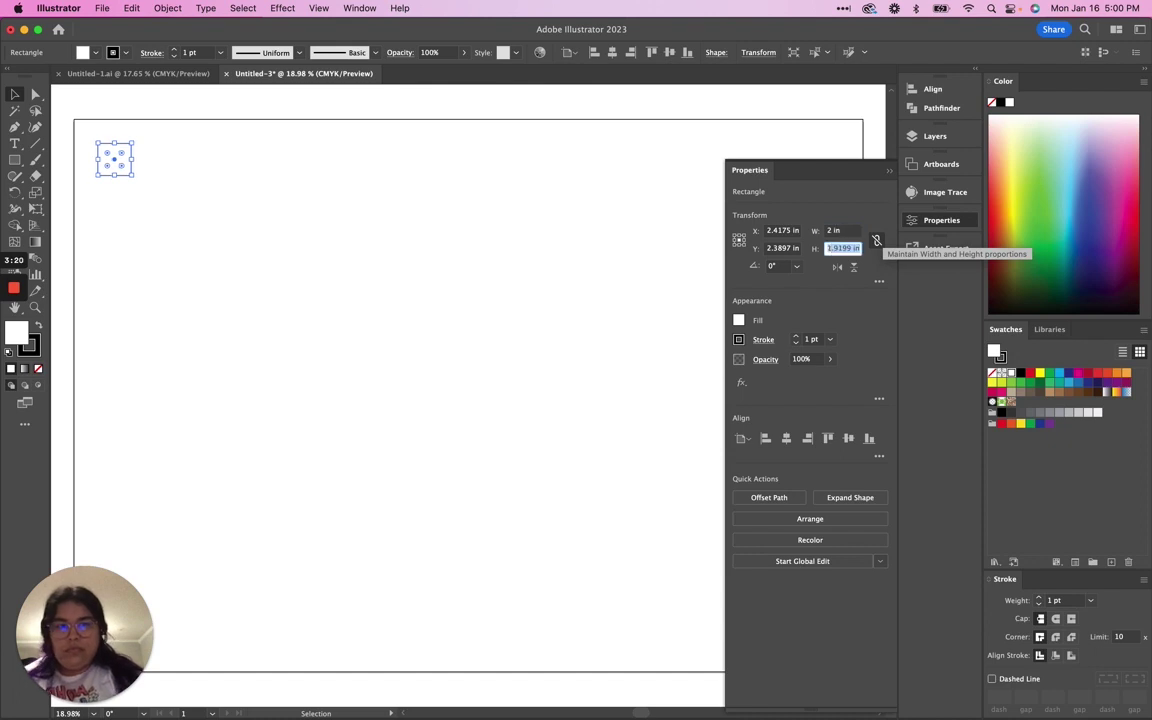
type("2")
key("Tab")
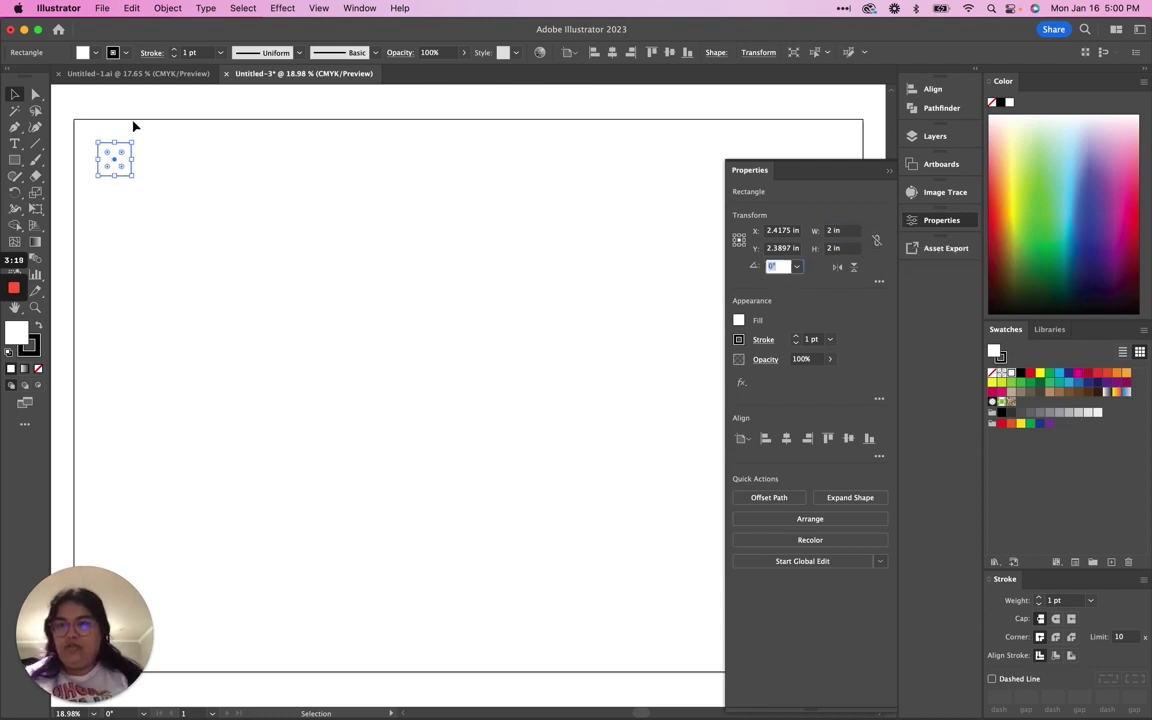
left_click(157, 200)
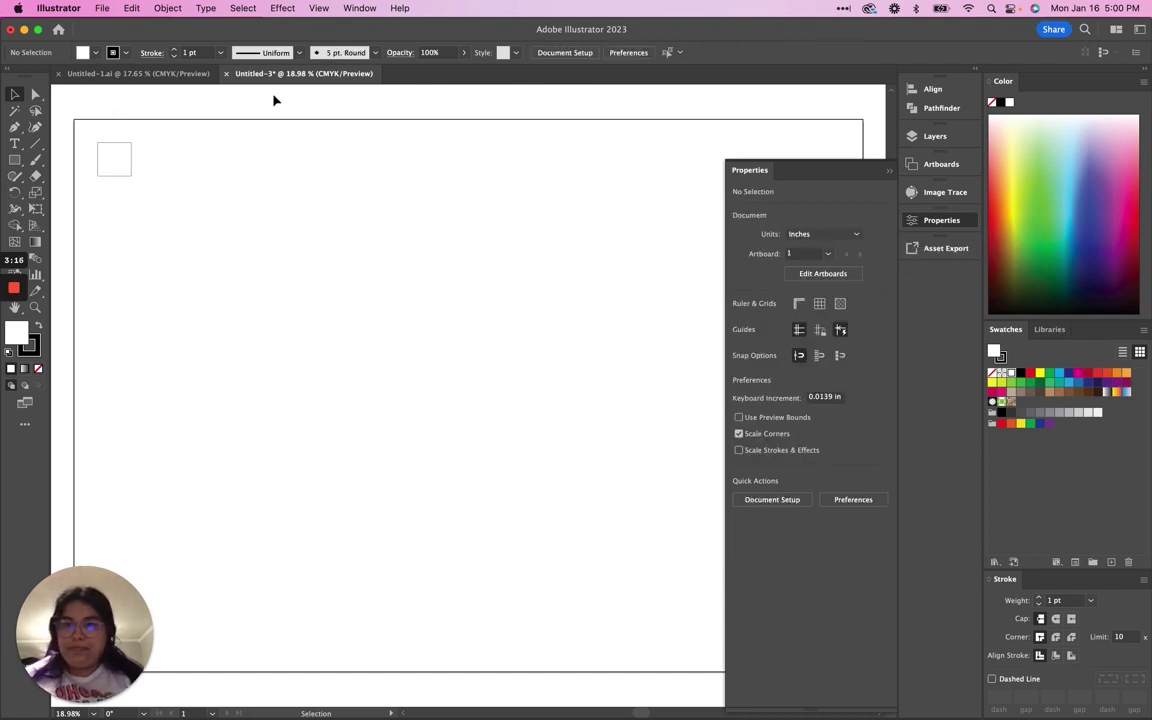
Set the small square's stroke weight to 2 pt
left_click(123, 143)
left_click(174, 48)
left_click(146, 213)
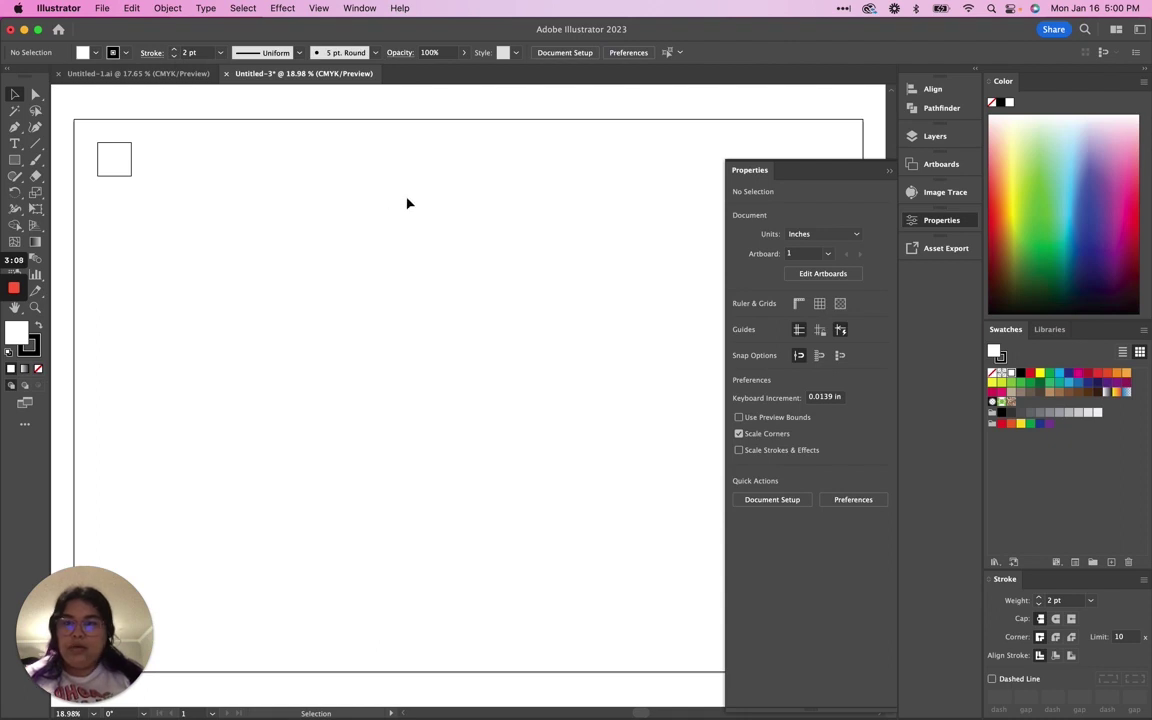
left_click(891, 172)
Copy all five outlined shapes from Untitled-1.ai and paste them into the new 47 x 33 in document
left_click(168, 75)
left_click_drag(753, 474, 156, 342)
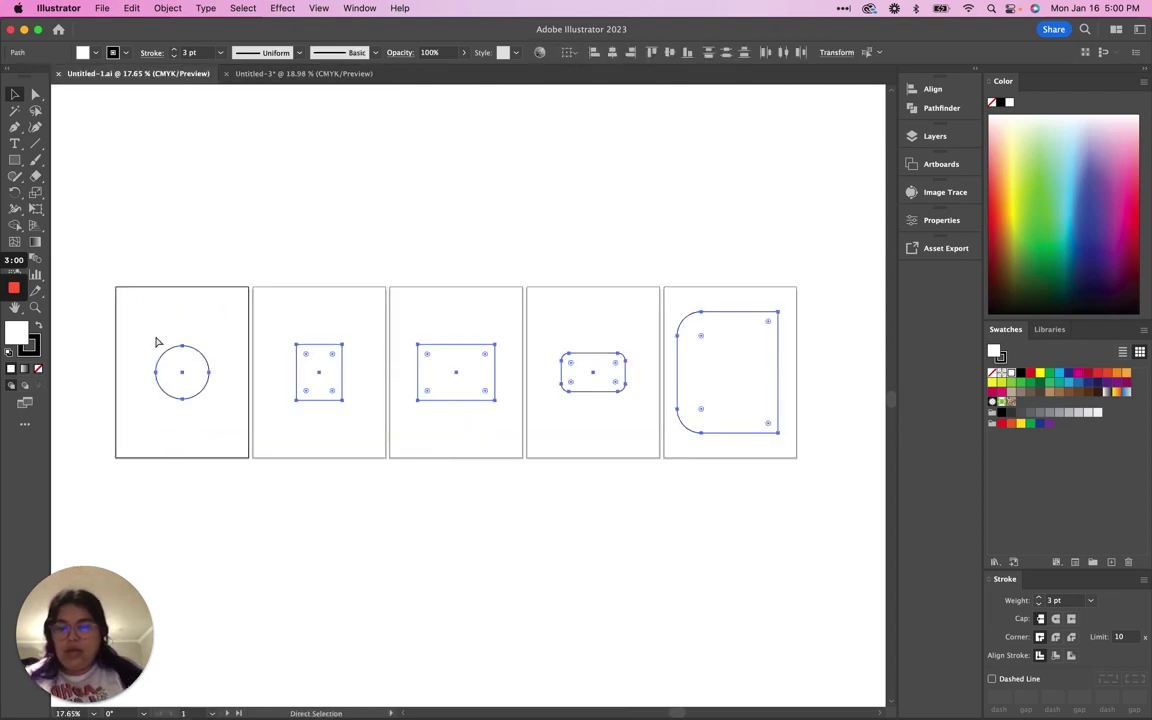
left_click(245, 73)
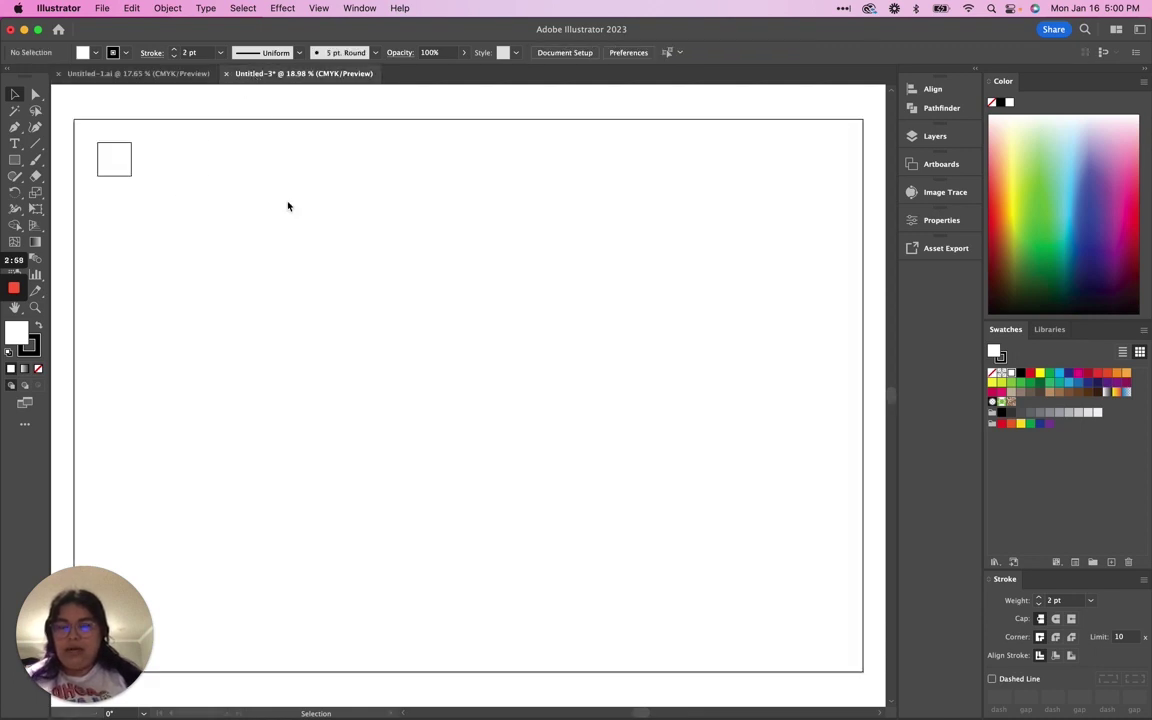
key("super+v")
key("v")
left_click(428, 470)
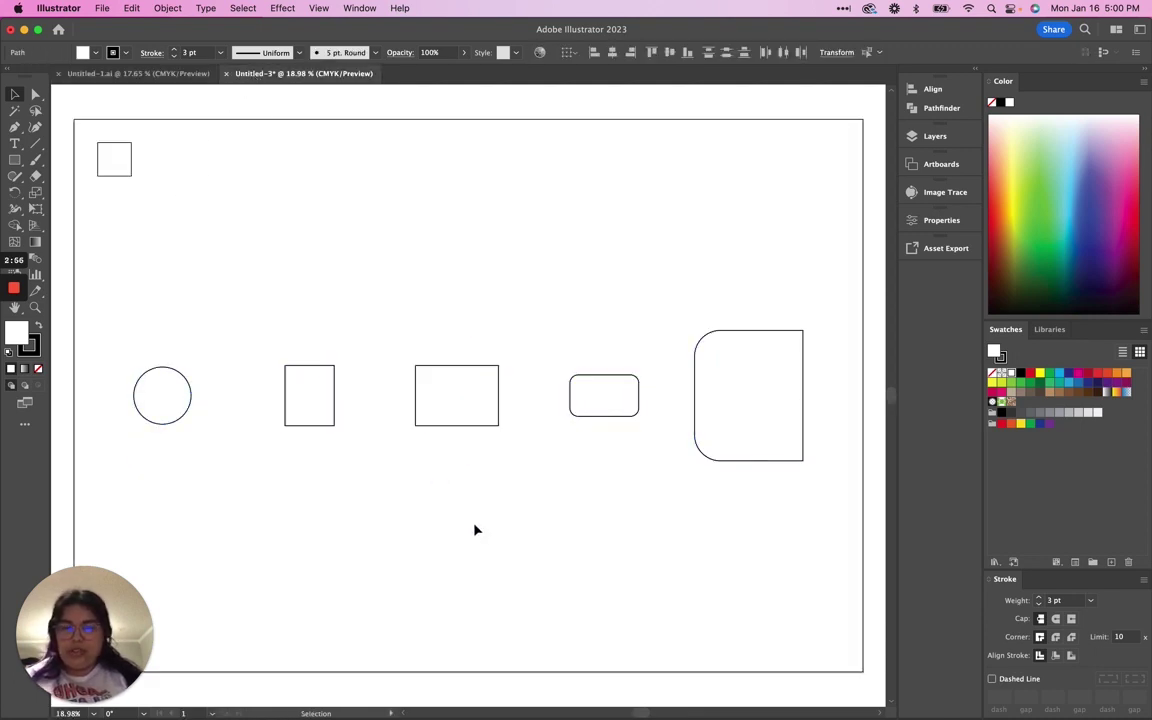
left_click_drag(116, 352, 656, 440)
left_click(527, 437)
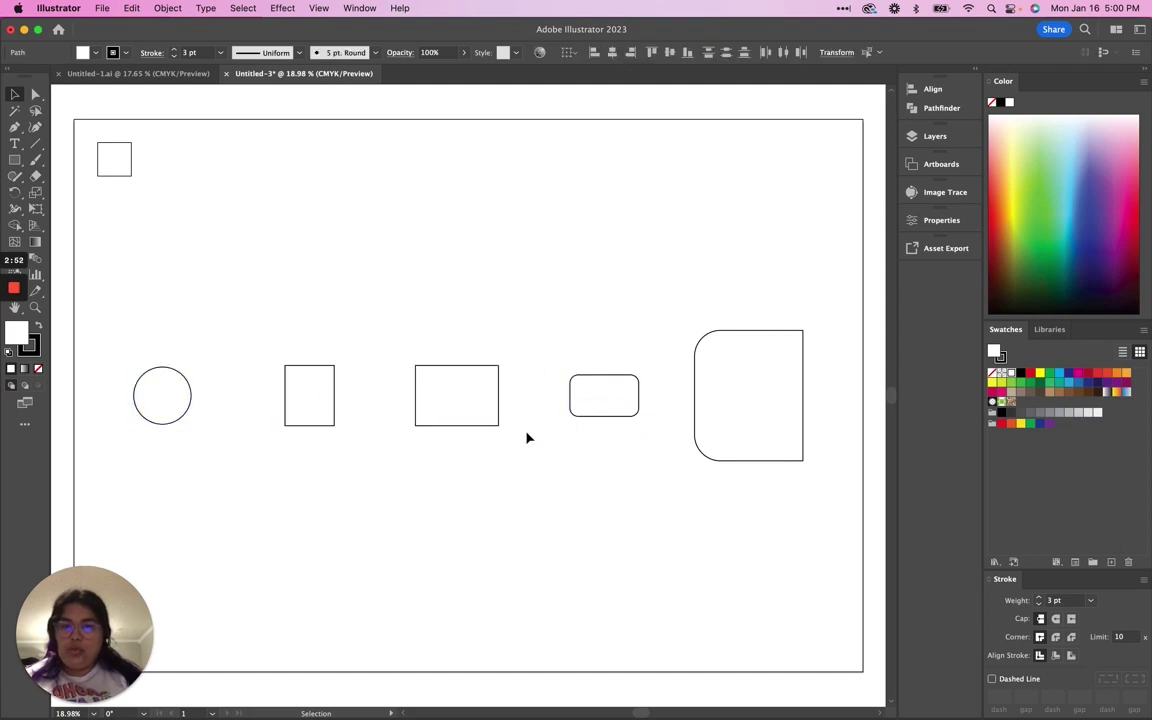
Arrange the circle, upright rectangle, wide rectangle and small rounded rectangle in a row beside the 2 in square along the artboard's upper edge
left_click_drag(157, 427, 177, 210)
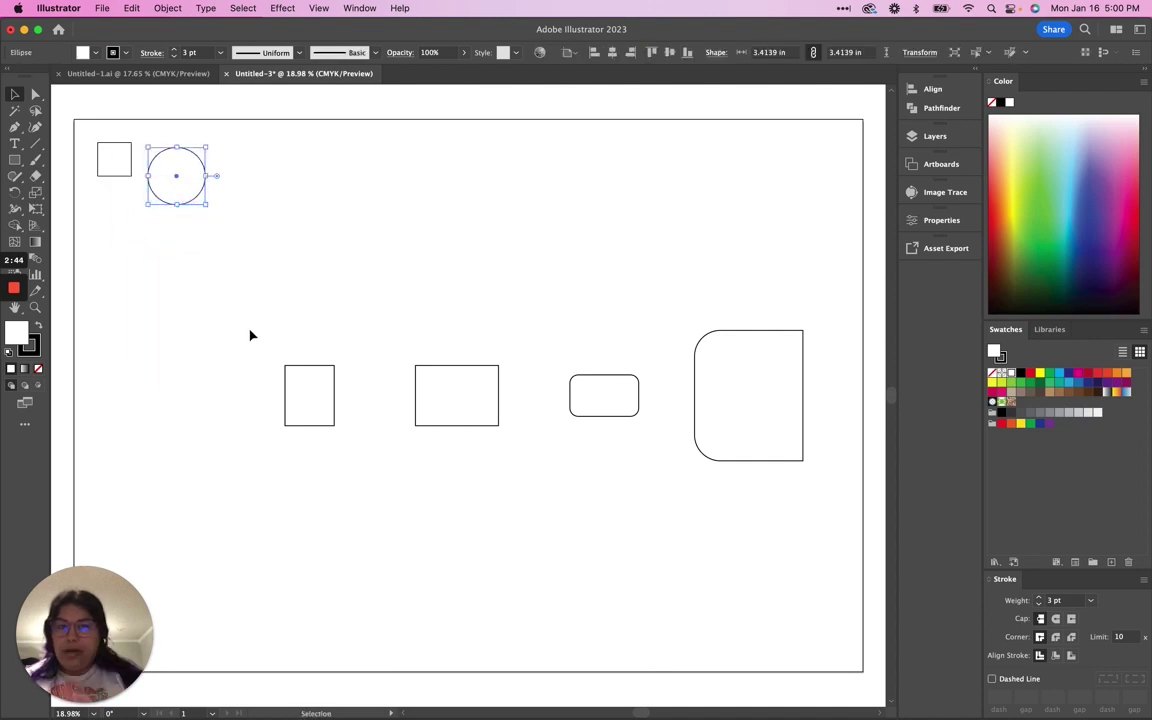
left_click_drag(309, 374, 249, 159)
left_click_drag(432, 378, 309, 156)
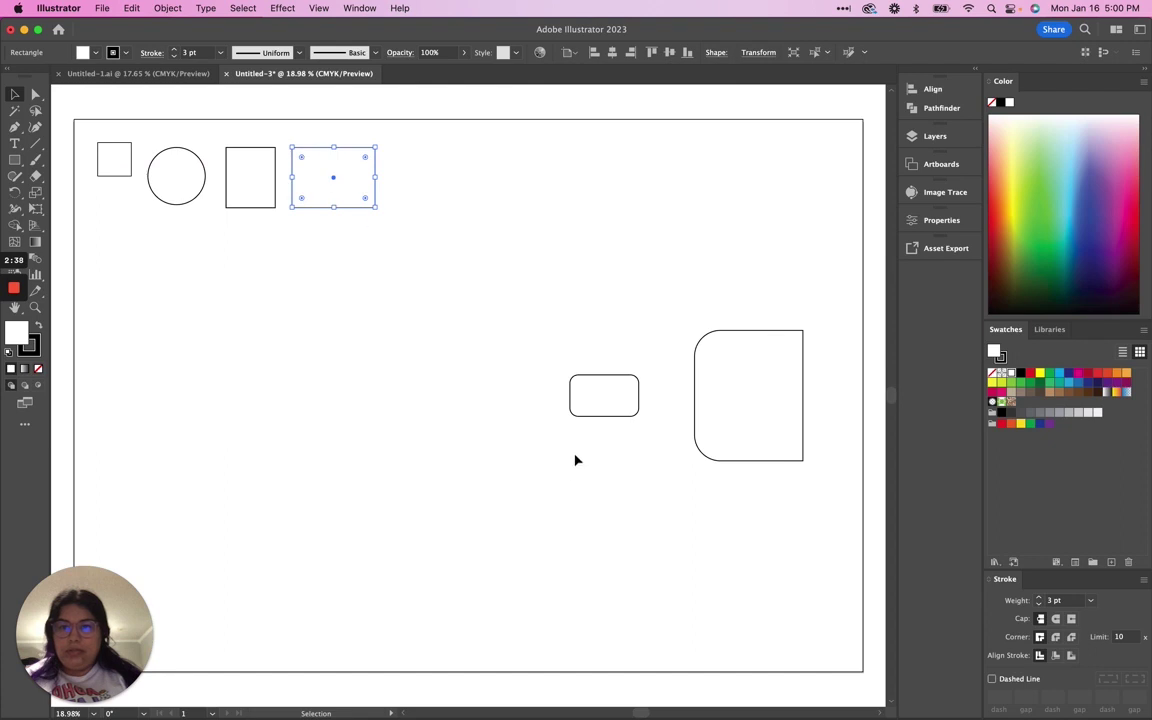
left_click_drag(603, 383, 424, 156)
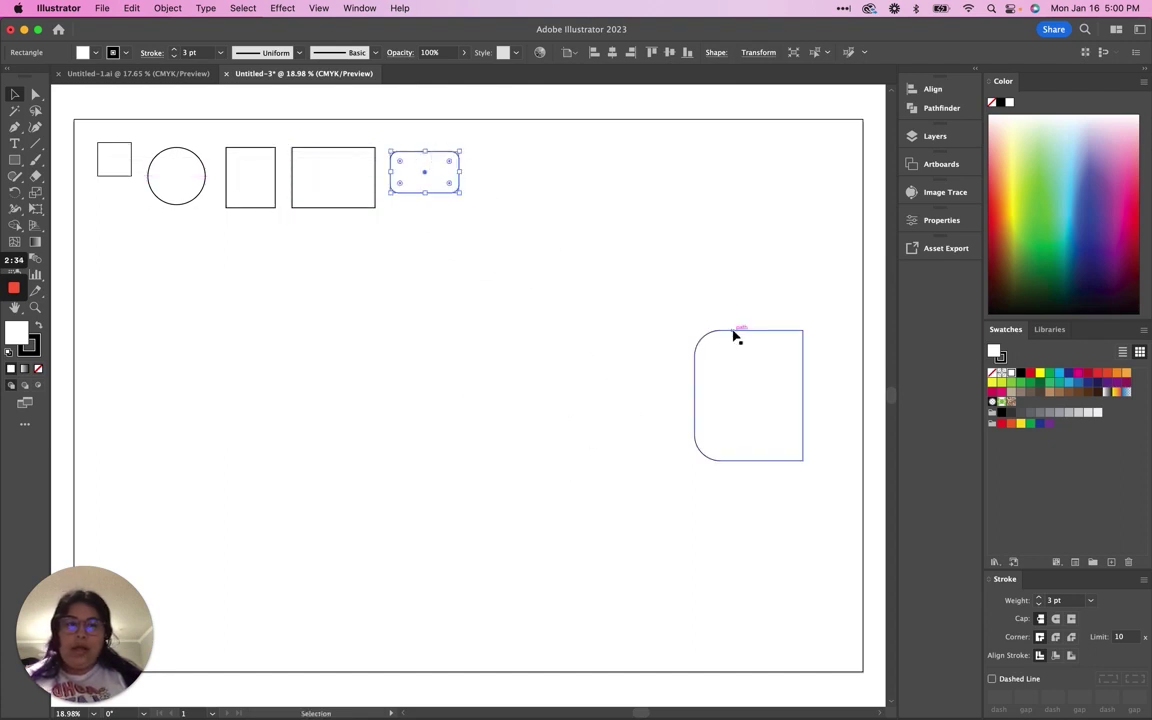
Add a second artboard to the document and make Artboard 1 active again
left_click(937, 174)
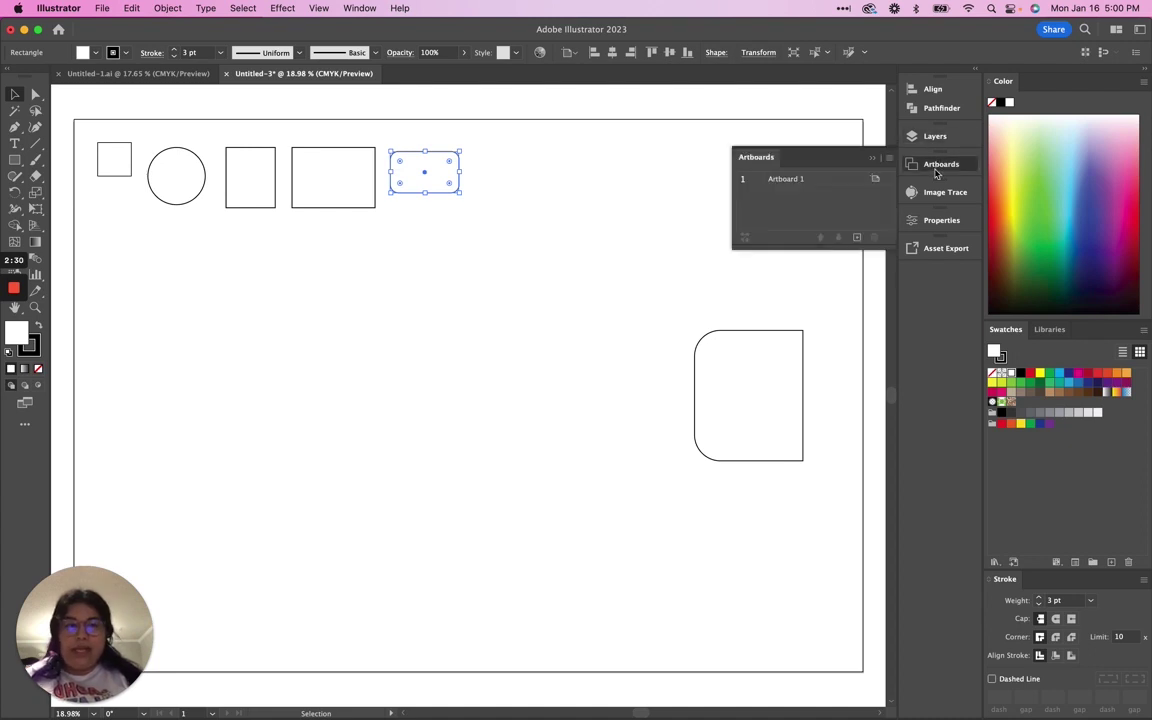
left_click(856, 237)
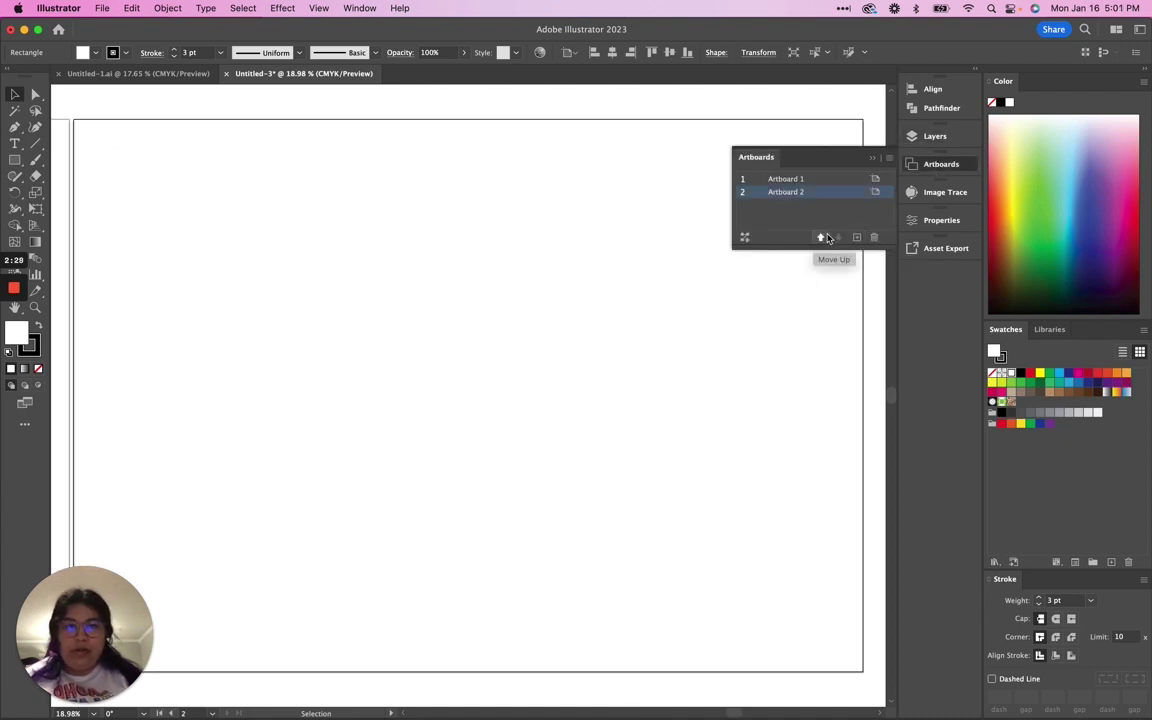
scroll(535, 345, "down", 5)
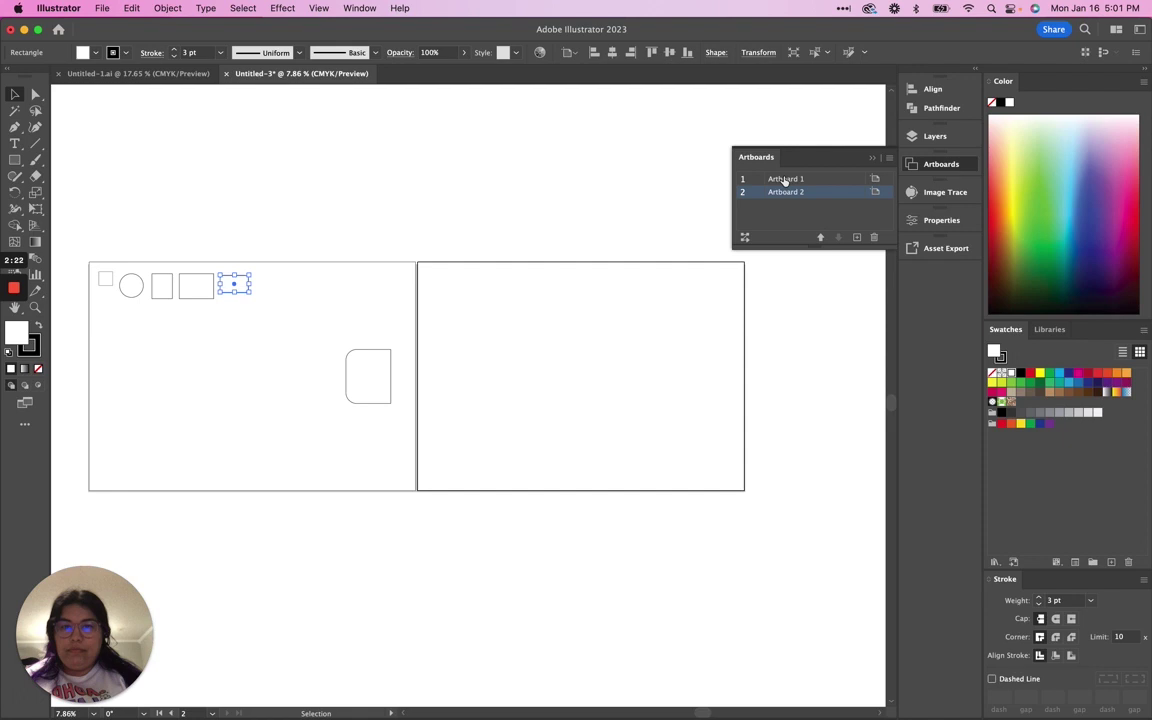
left_click(786, 180)
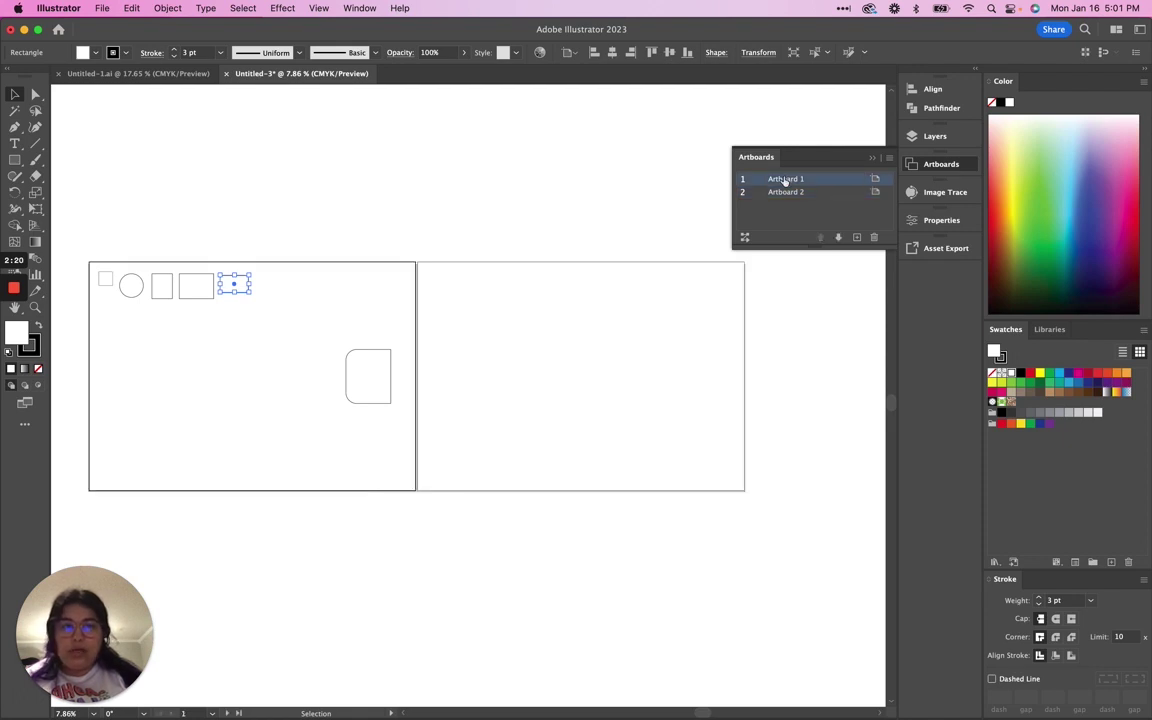
key("super+0")
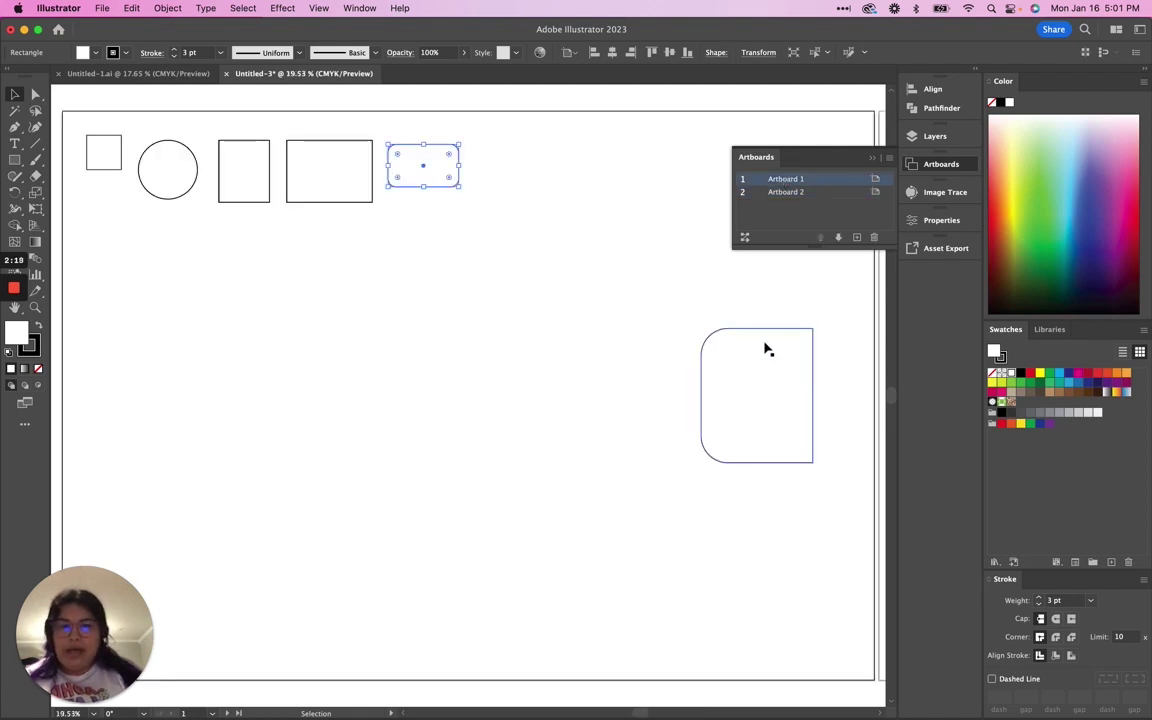
Move the large half-rounded shape to the end of the row and delete its straight right edge to leave it open
left_click_drag(751, 334, 532, 143)
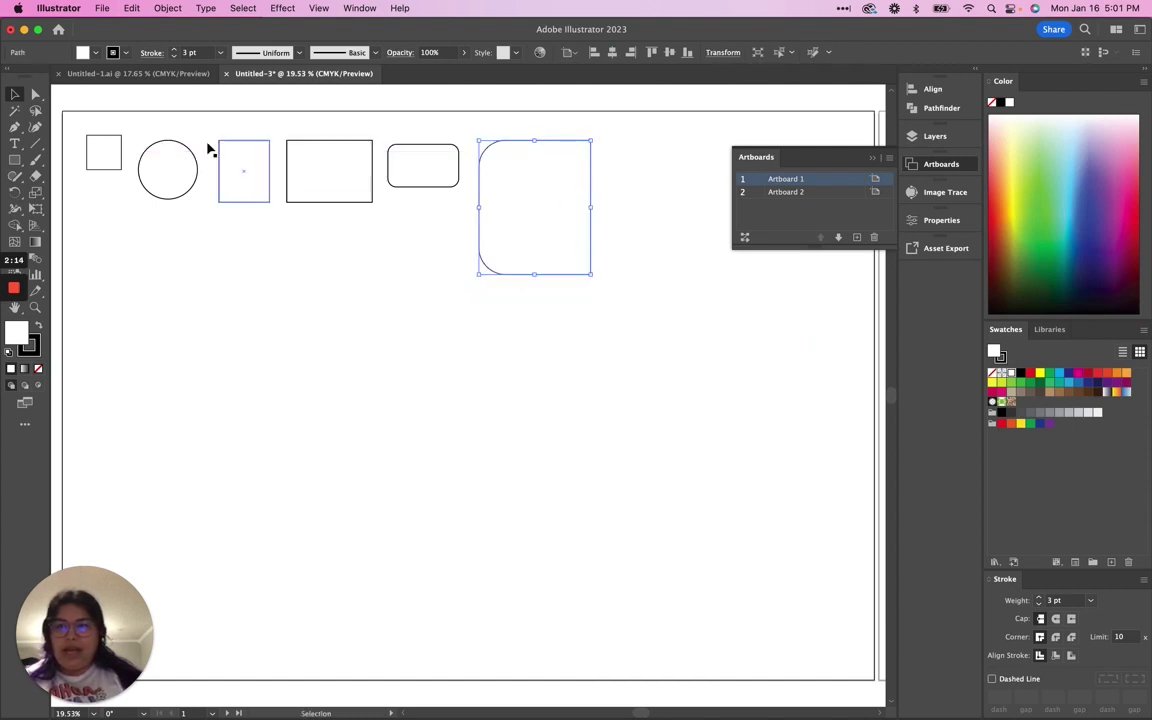
left_click(70, 120)
left_click(36, 94)
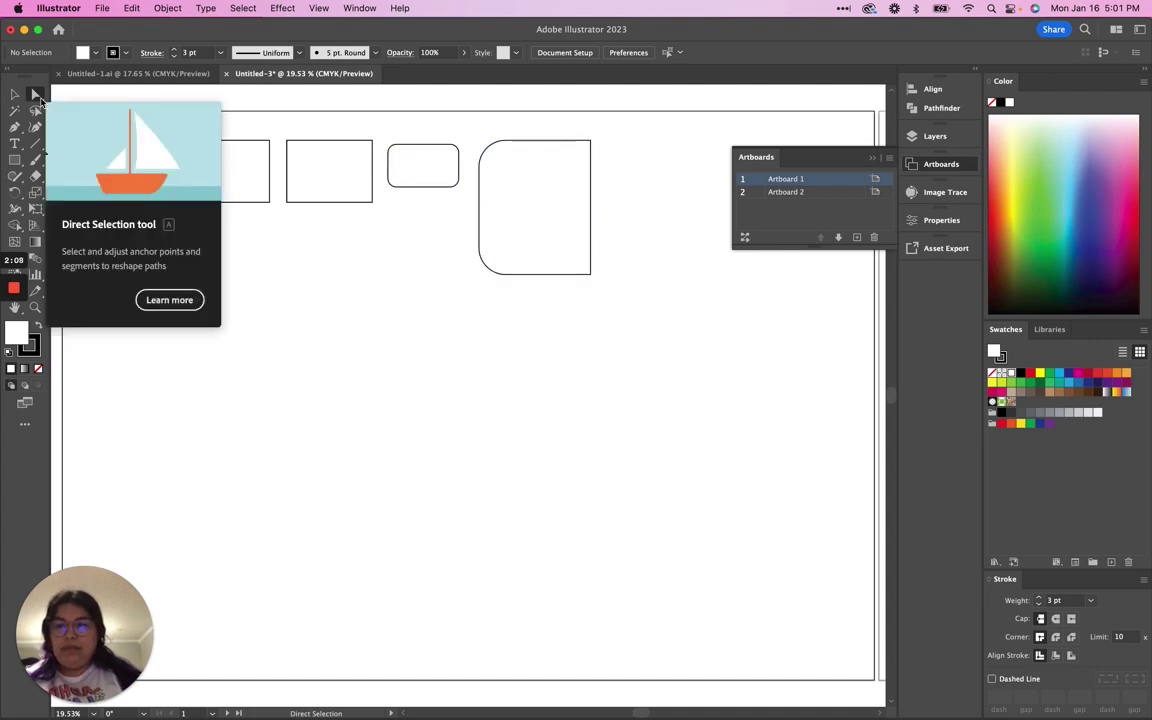
left_click(592, 224)
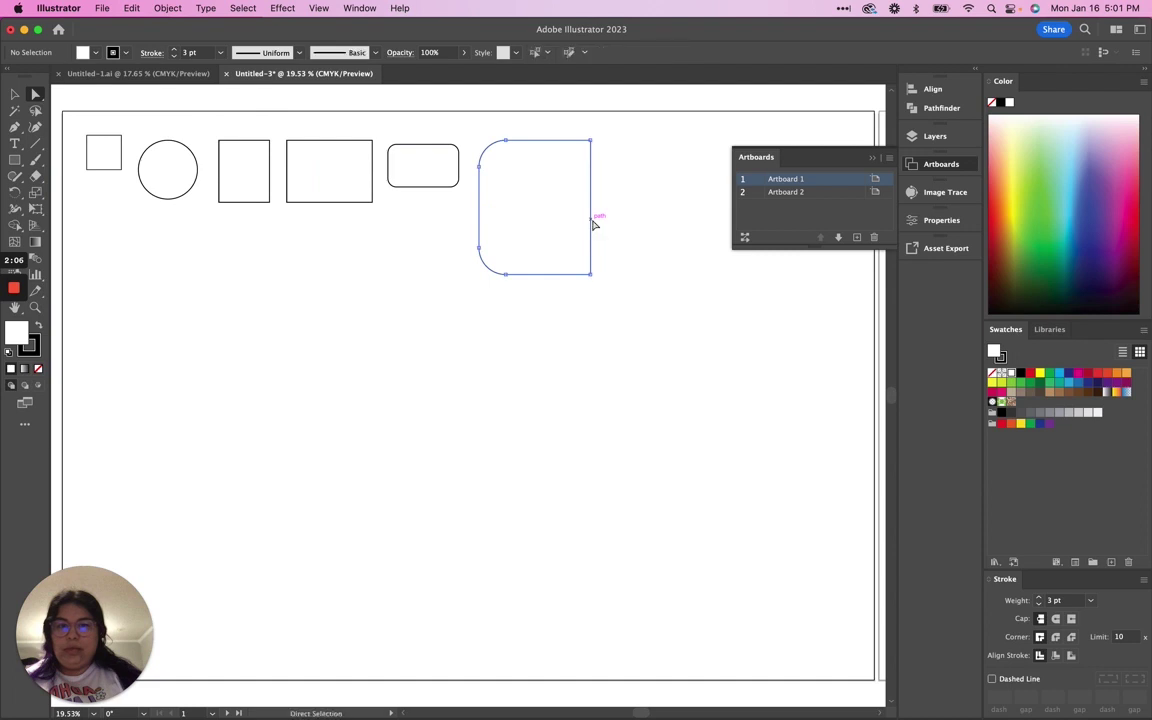
key("Delete")
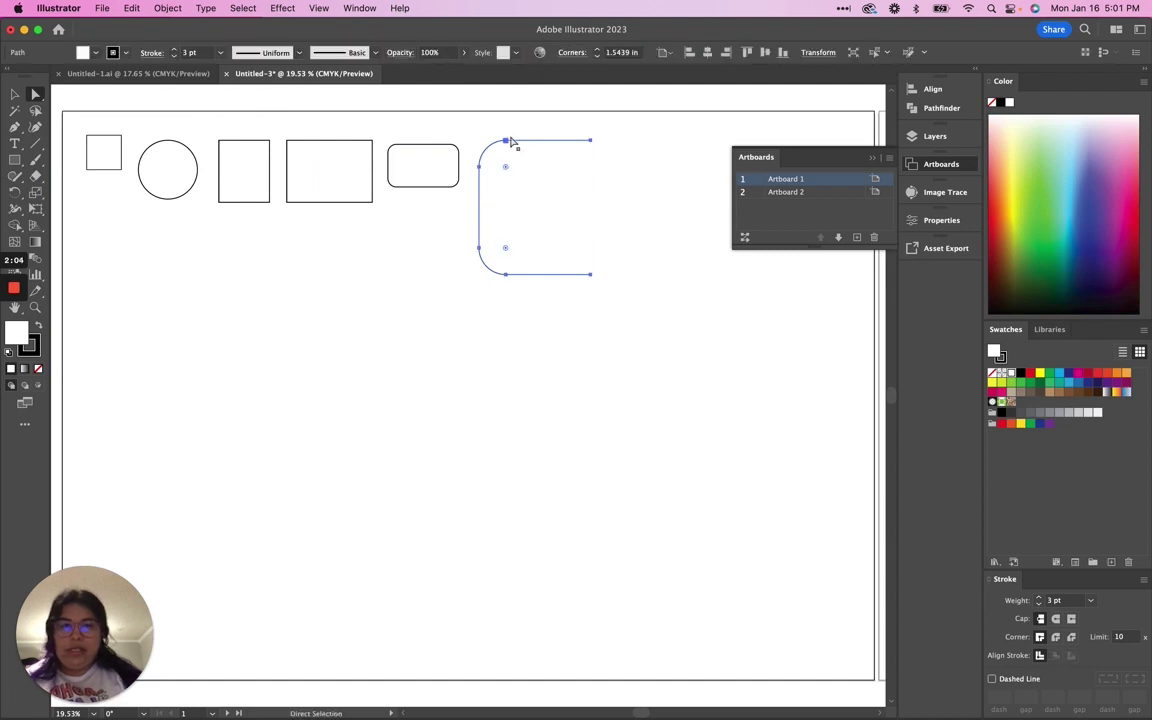
key("super+z")
key("super+shift+z")
Duplicate the open shape, flip the copy, and place it against the original's open side to form one large rounded rectangle
key("v")
key("super+c")
key("super+v")
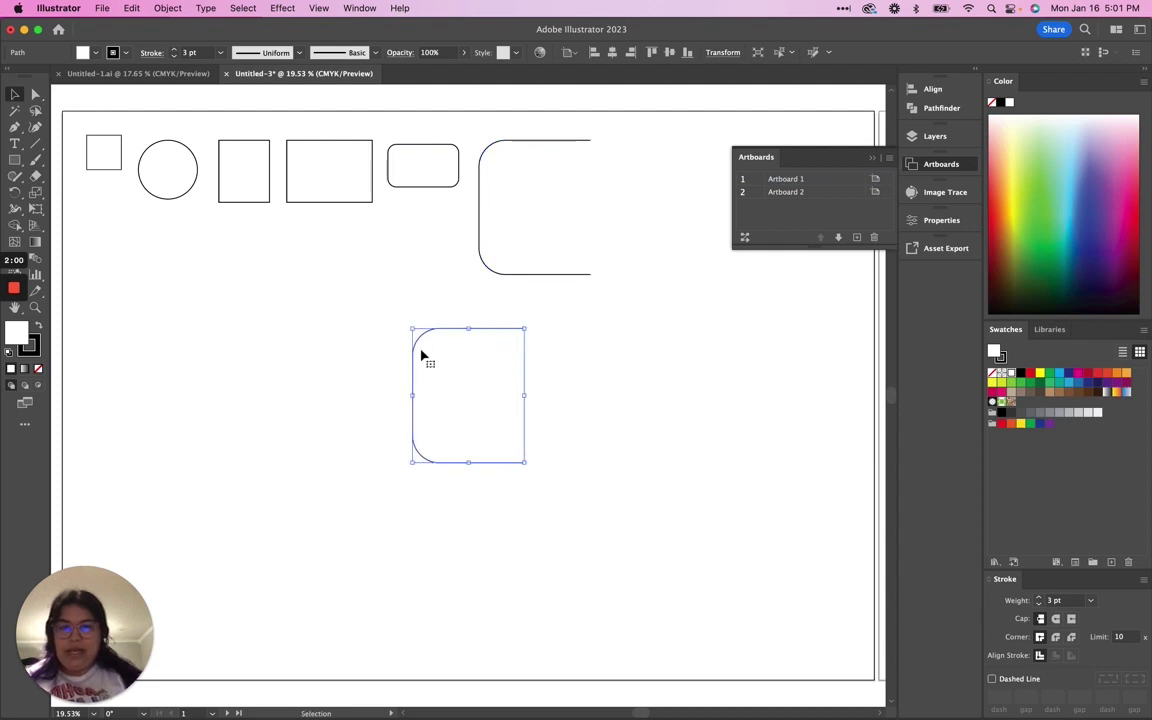
left_click_drag(416, 325, 566, 522)
left_click_drag(484, 459, 591, 172)
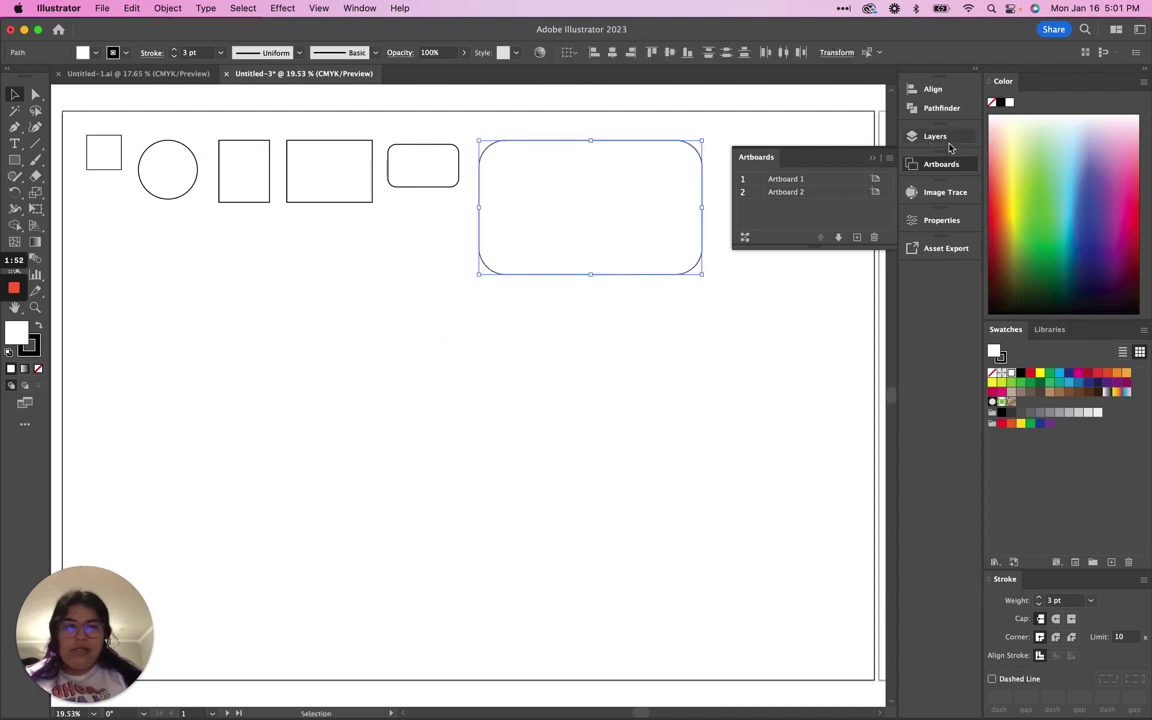
Try the Pathfinder Divide operation on the two halves of the large rounded rectangle, and undo it
left_click(932, 138)
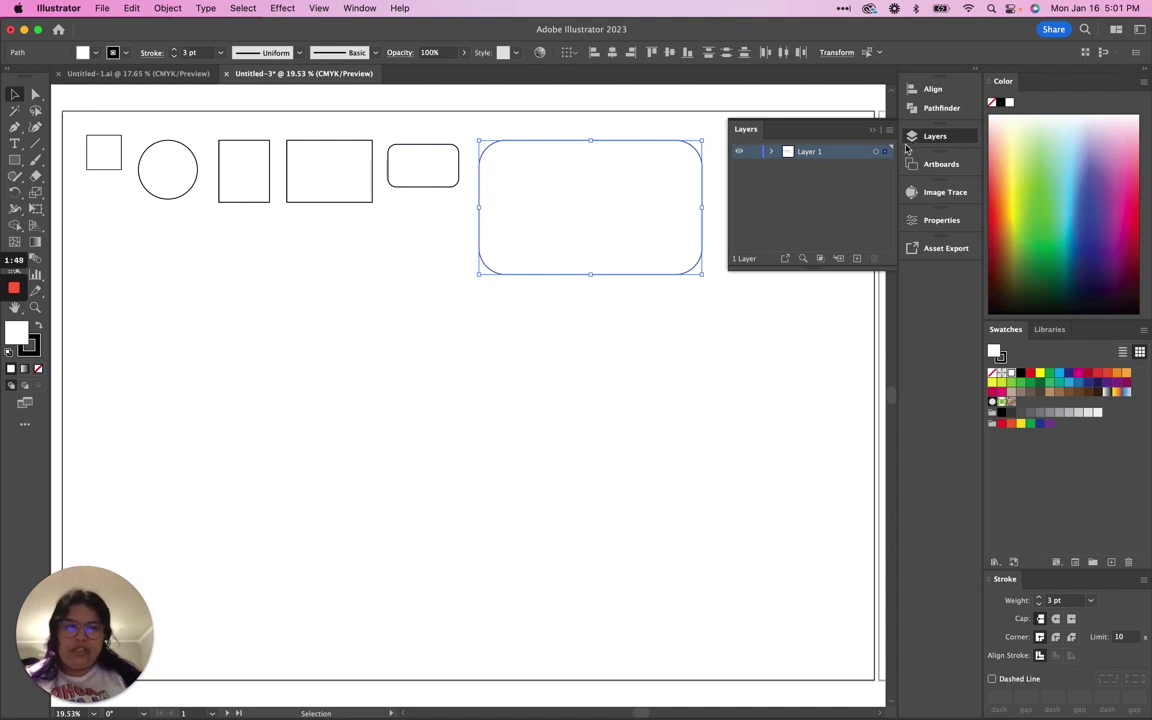
left_click(941, 108)
left_click(747, 153)
left_click(695, 325)
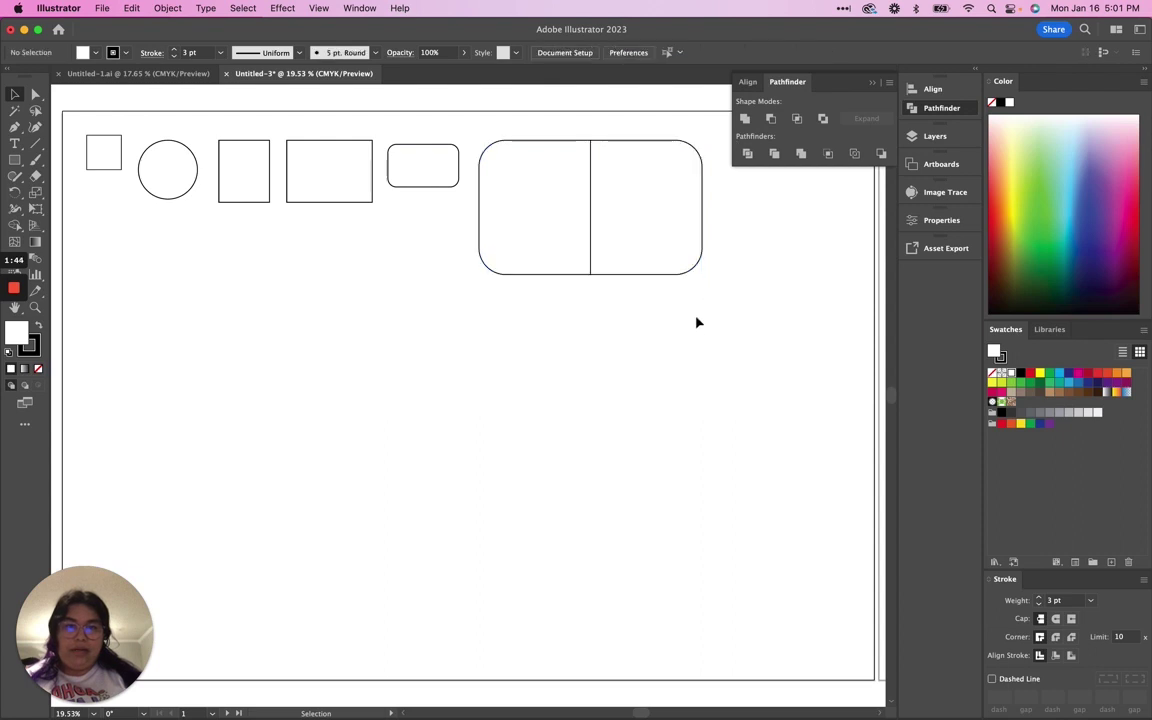
left_click(701, 240)
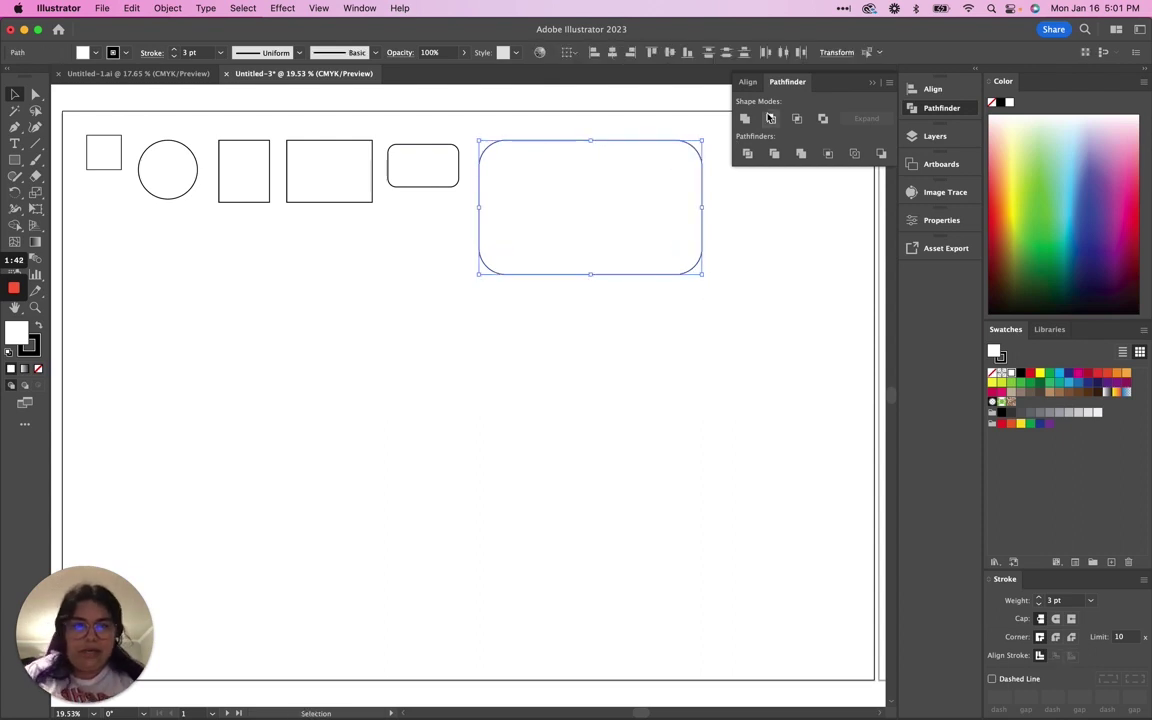
left_click(694, 324)
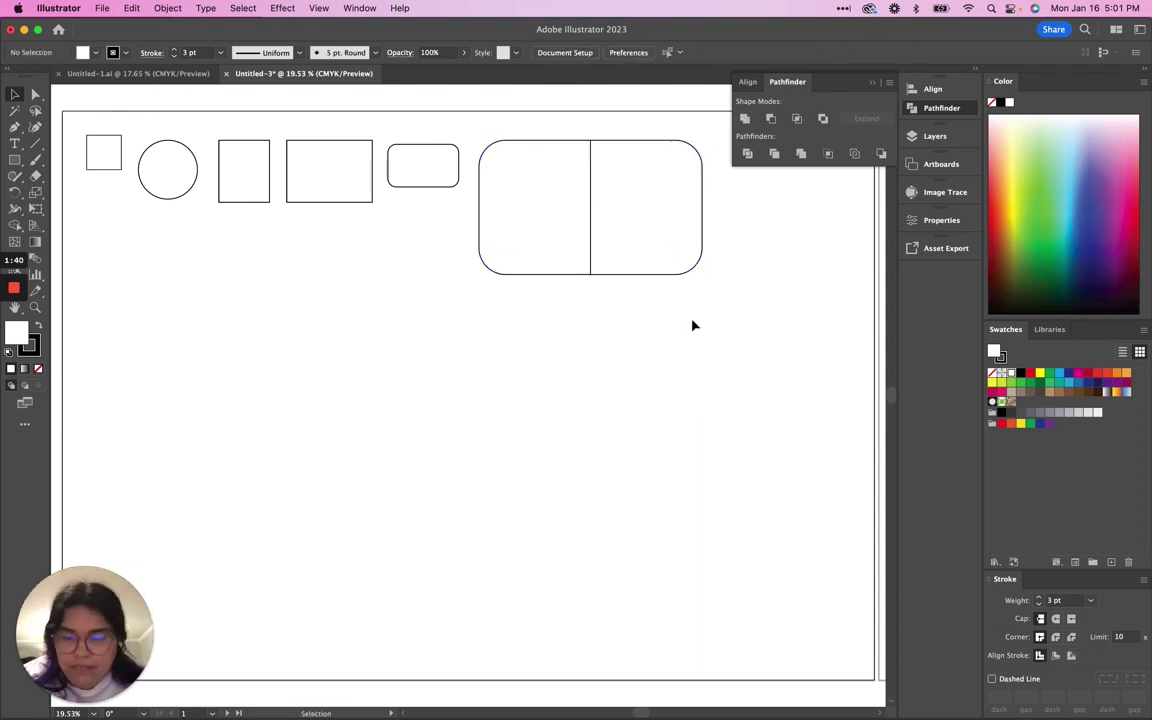
key("super+z")
Group the two halves of the large rounded rectangle and move the group below the row of shapes
left_click_drag(656, 292, 550, 121)
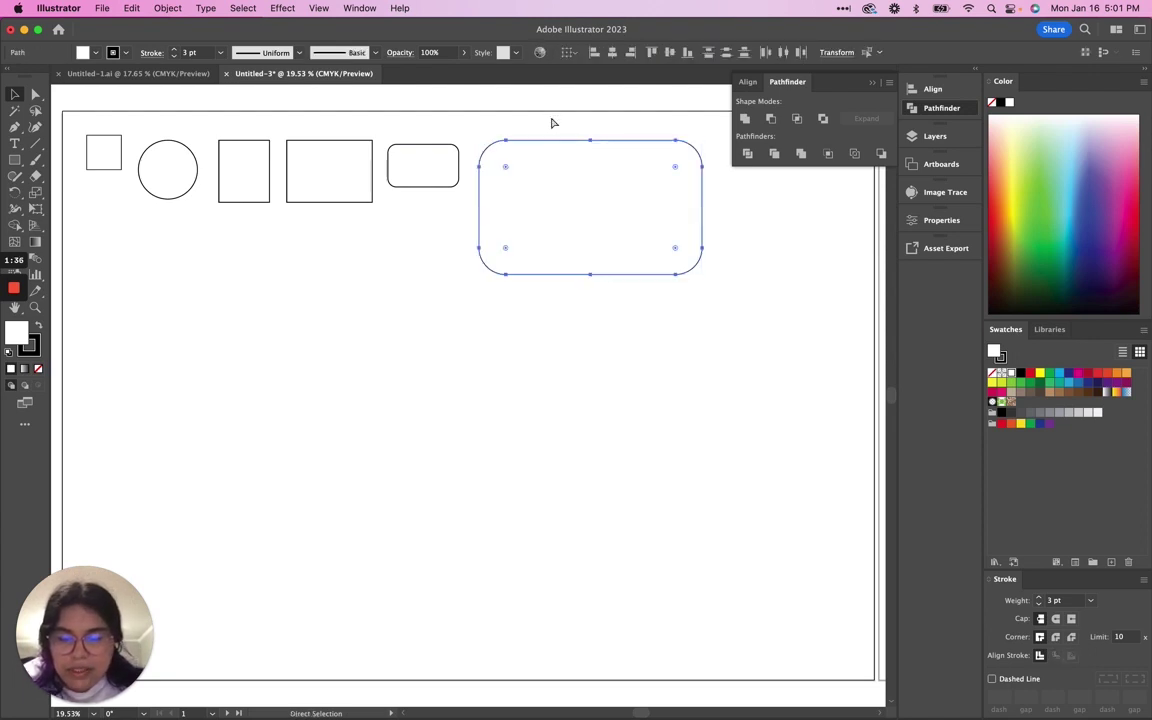
key("super+g")
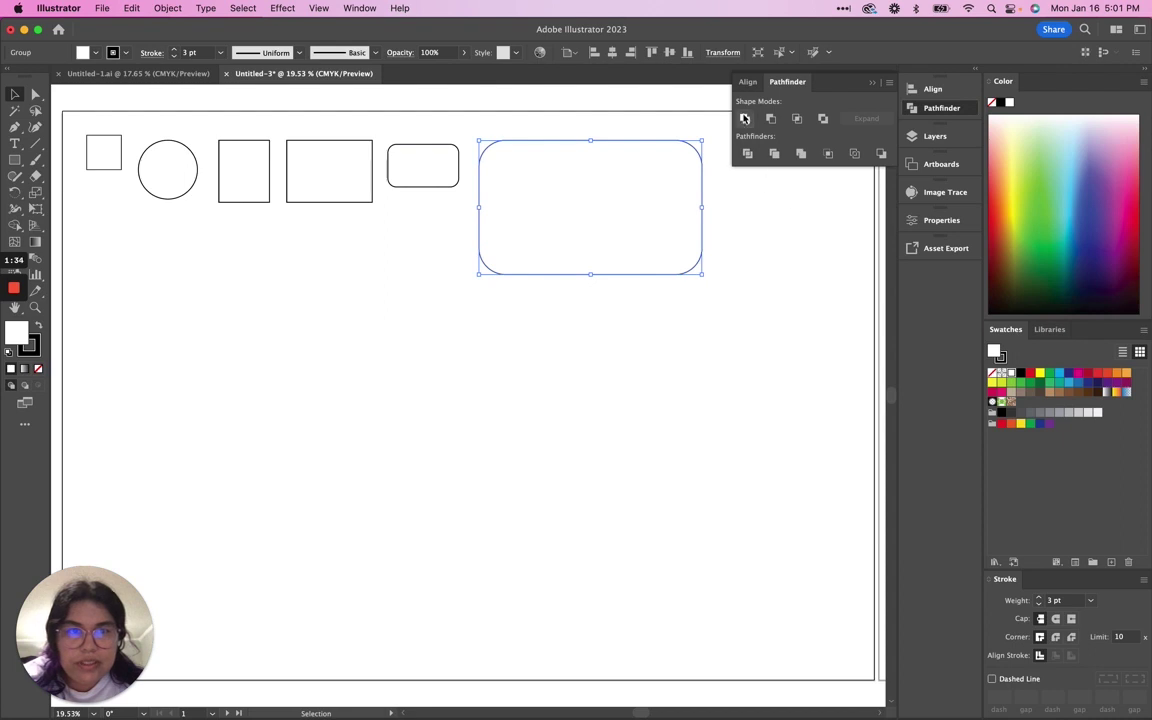
left_click(650, 310)
mouse_move(648, 275)
left_mouse_down()
mouse_move(670, 278)
mouse_move(617, 267)
mouse_move(626, 280)
left_mouse_up()
left_click(627, 314)
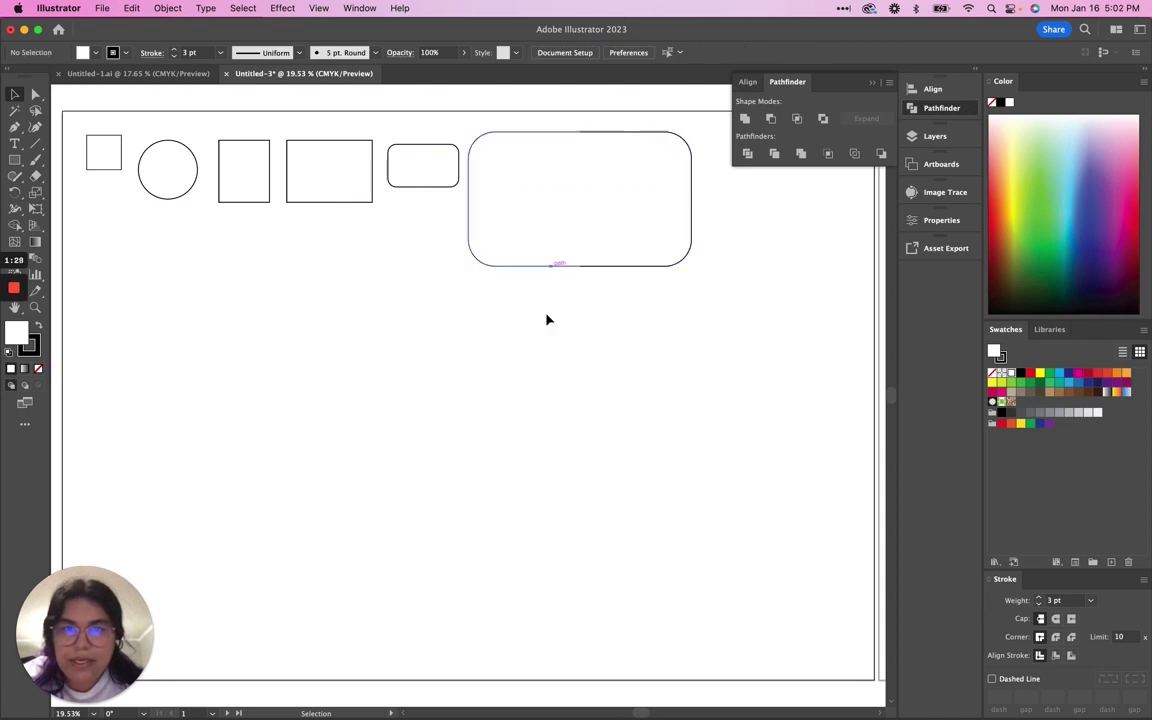
left_click_drag(591, 267, 229, 368)
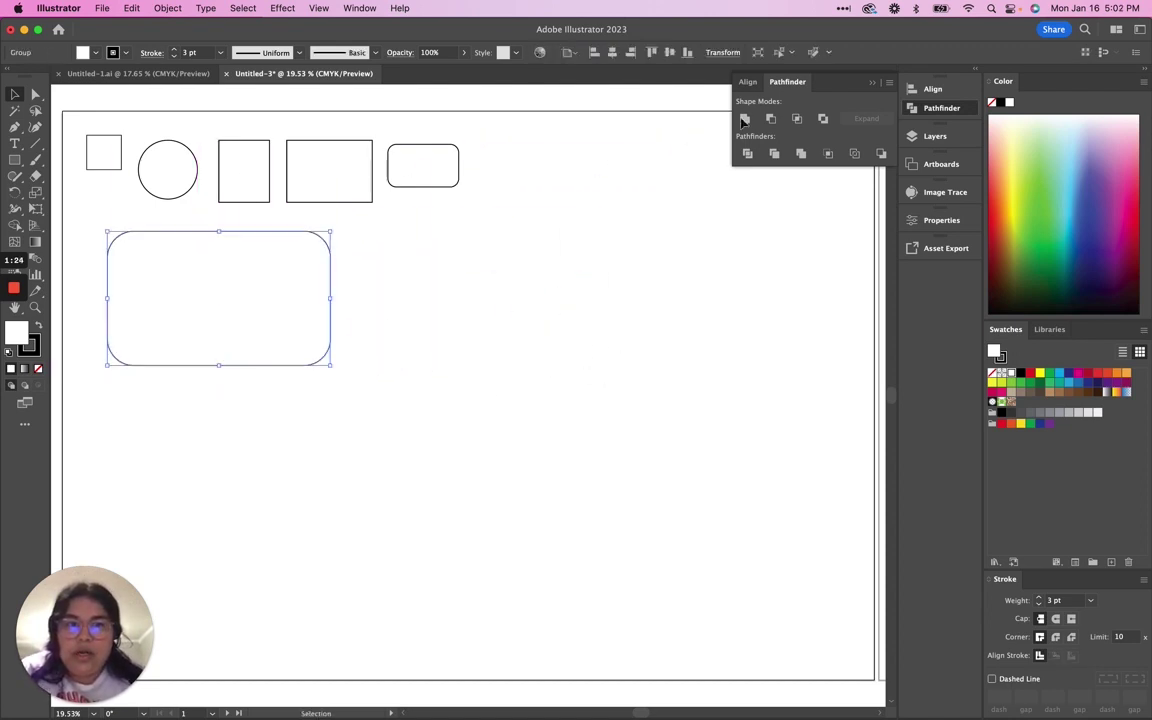
left_click_drag(323, 344, 338, 382)
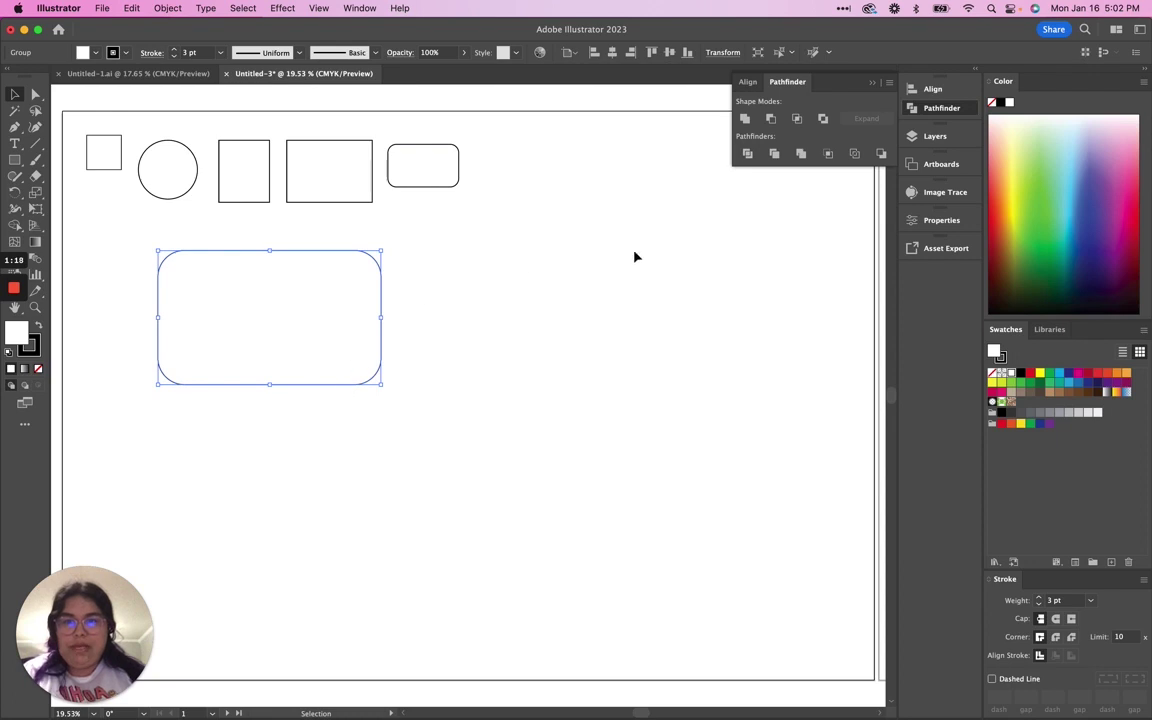
left_click(837, 210)
Add a second layer and paste a copy of the large rounded rectangle on it, slightly smaller and centred inside the original
scroll(837, 210, "right", 2)
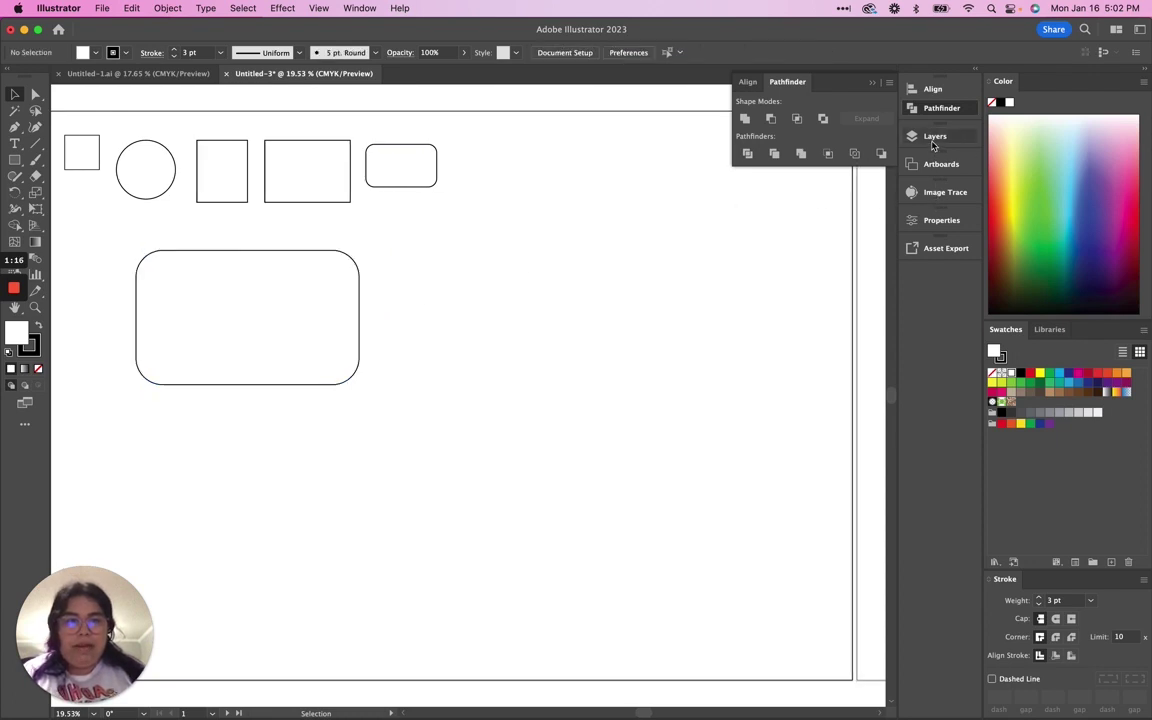
left_click(932, 144)
left_click(856, 259)
scroll(470, 334, "left", 5)
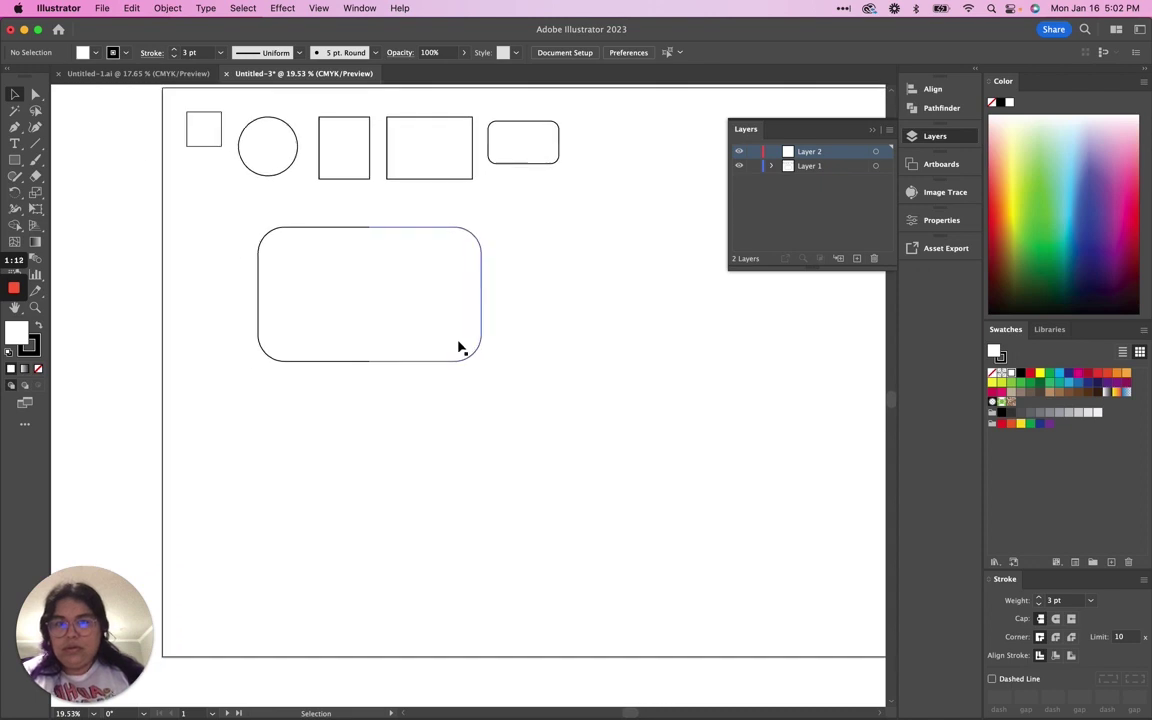
key("super+v")
left_click_drag(440, 383, 378, 315)
left_click_drag(481, 368, 427, 330)
left_click(591, 270)
Add a third layer and nest another, still smaller copy of the rounded rectangle inside the other two, on Layer 2
left_click(856, 258)
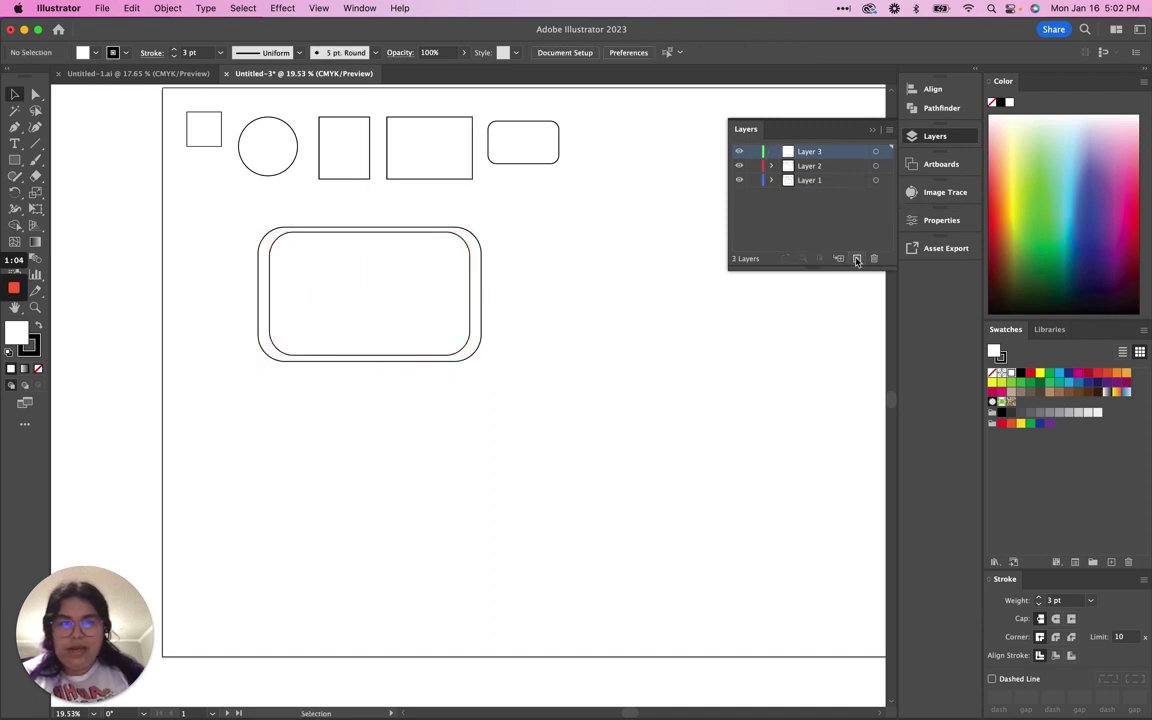
key("a")
left_click(418, 320)
key("ctrl+v")
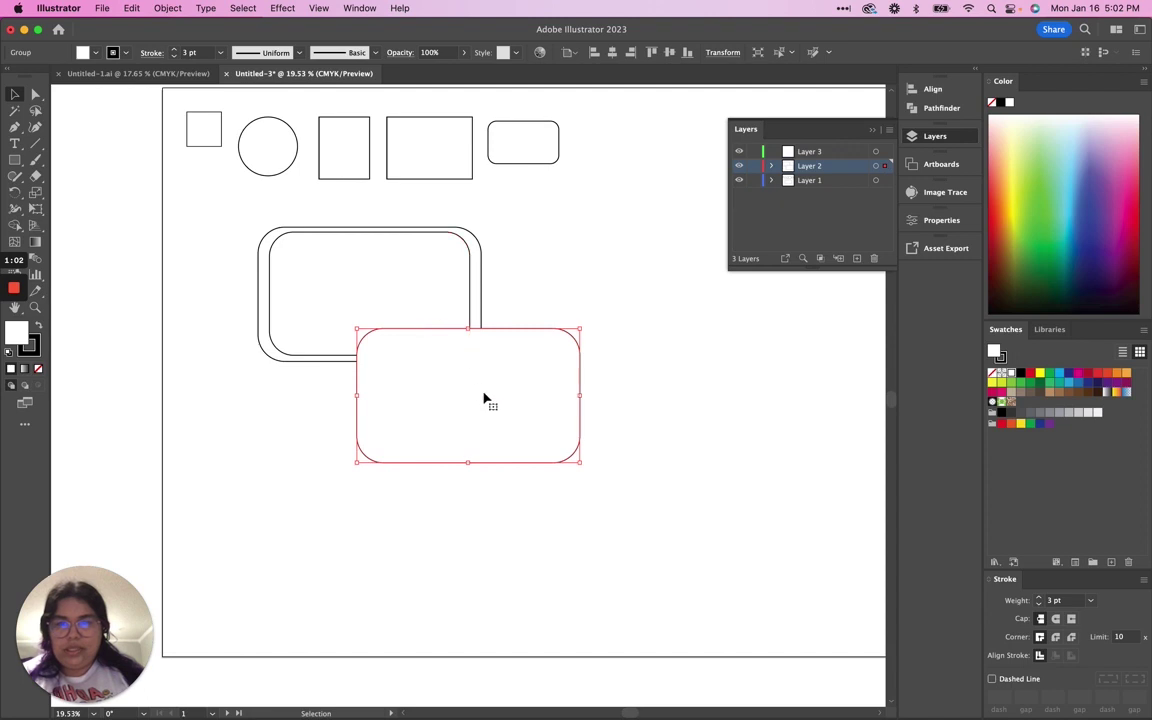
key("v")
left_click(586, 470)
left_click(576, 458)
left_click_drag(581, 465, 453, 344)
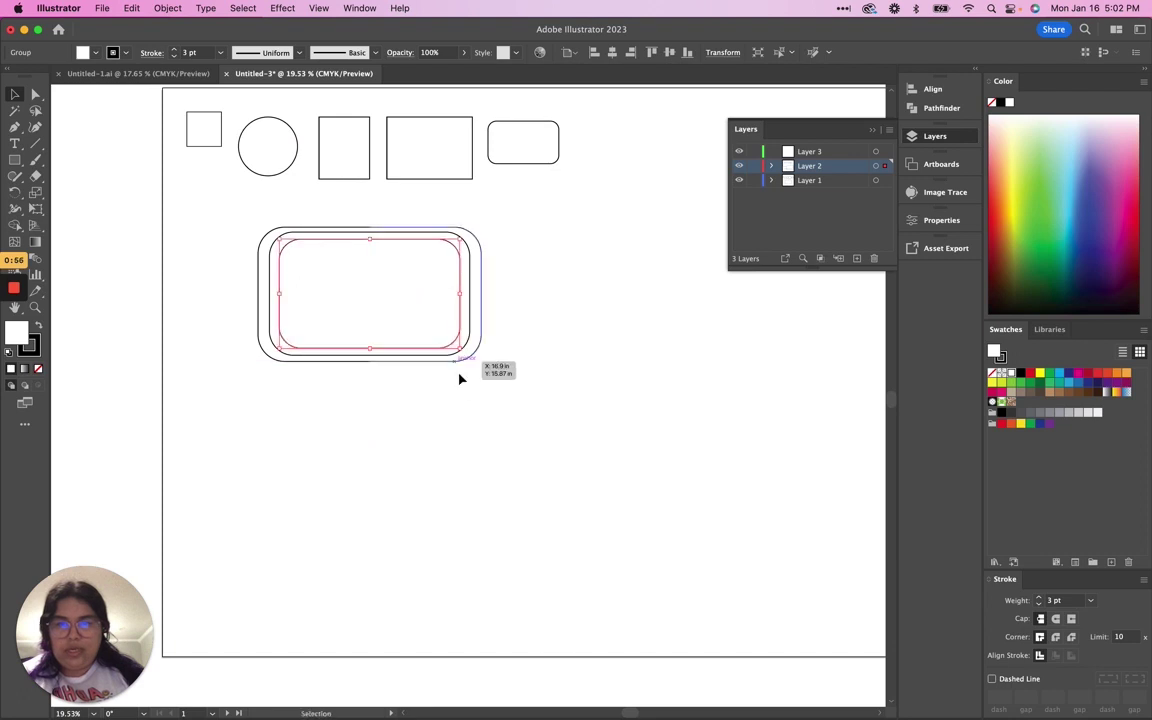
left_click(465, 396)
scroll(470, 396, "up", 2)
scroll(519, 424, "right", 2)
scroll(519, 424, "down", 1)
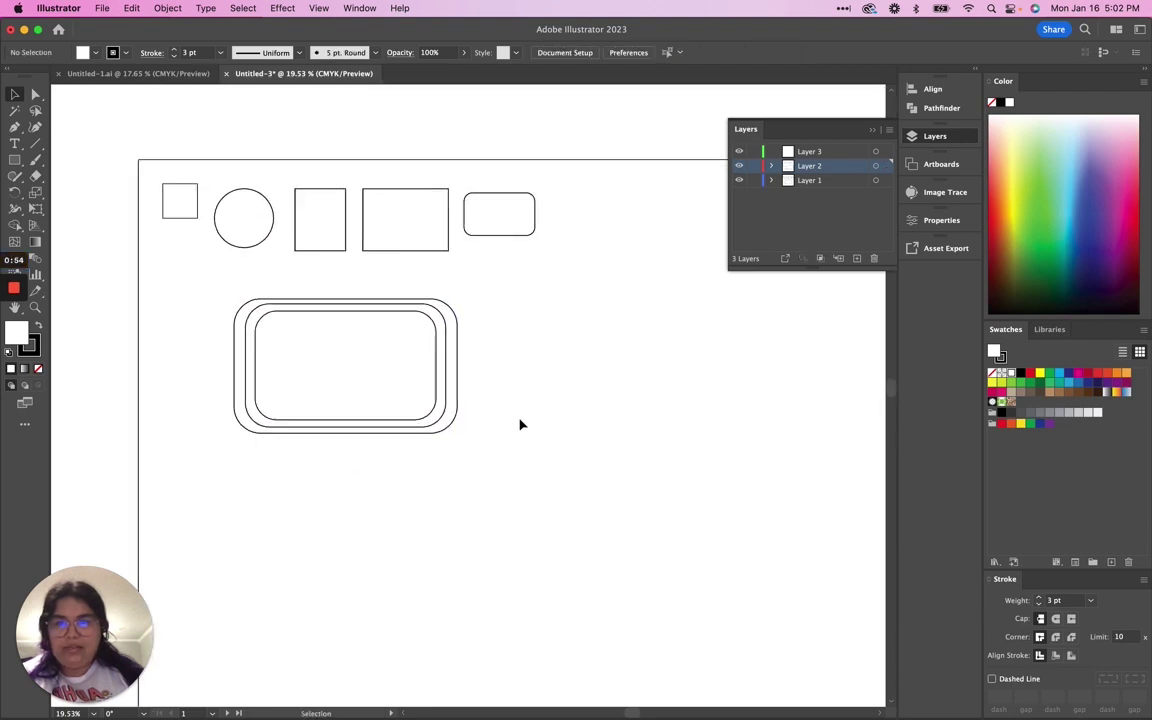
scroll(520, 424, "right", 2)
scroll(520, 424, "down", 1)
right_click(519, 422)
left_click(465, 413)
scroll(465, 413, "right", 2)
scroll(465, 413, "down", 1)
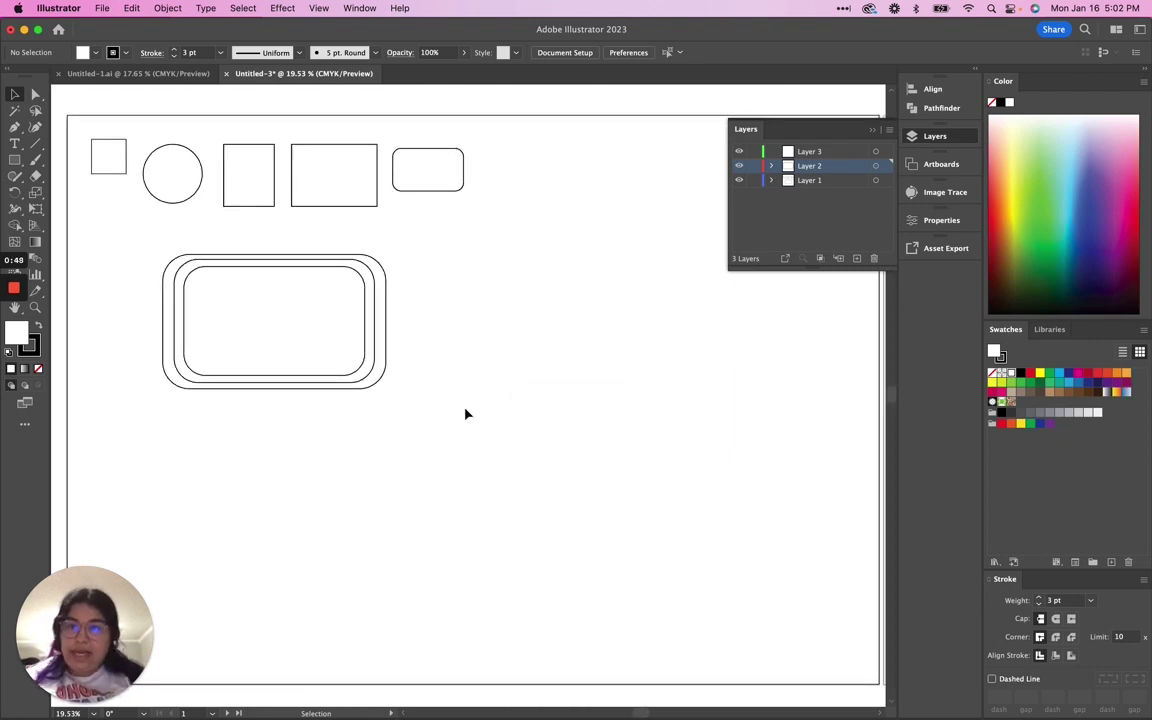
left_click(102, 8)
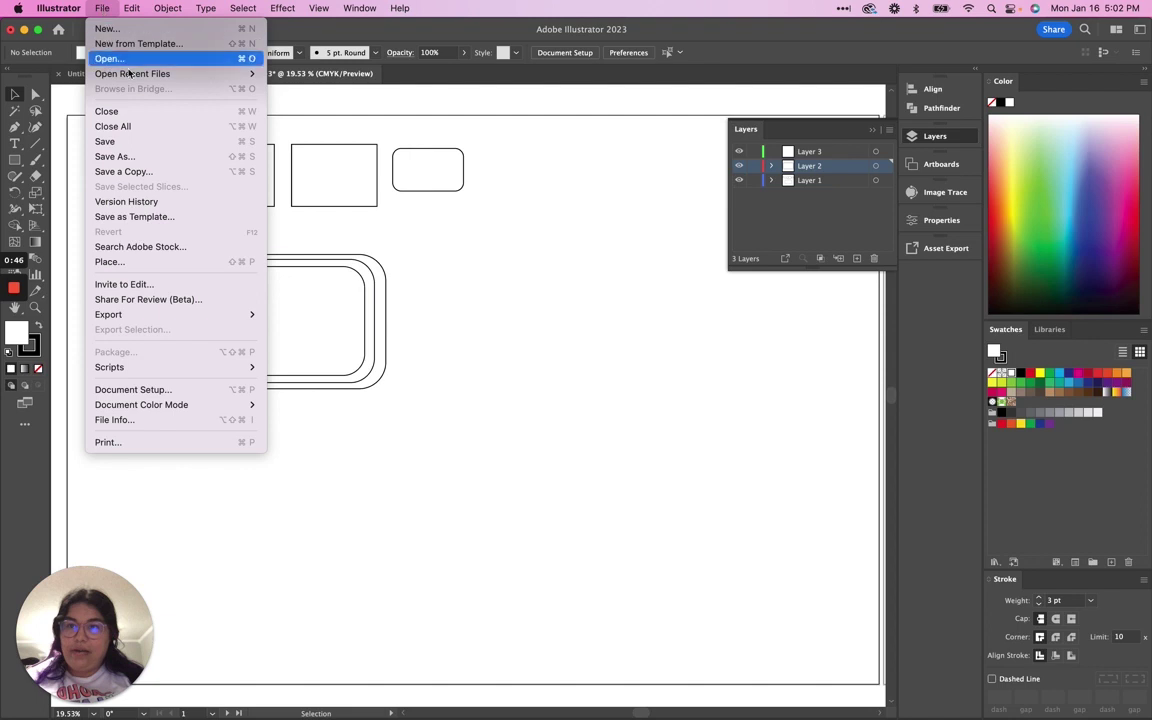
left_click(140, 141)
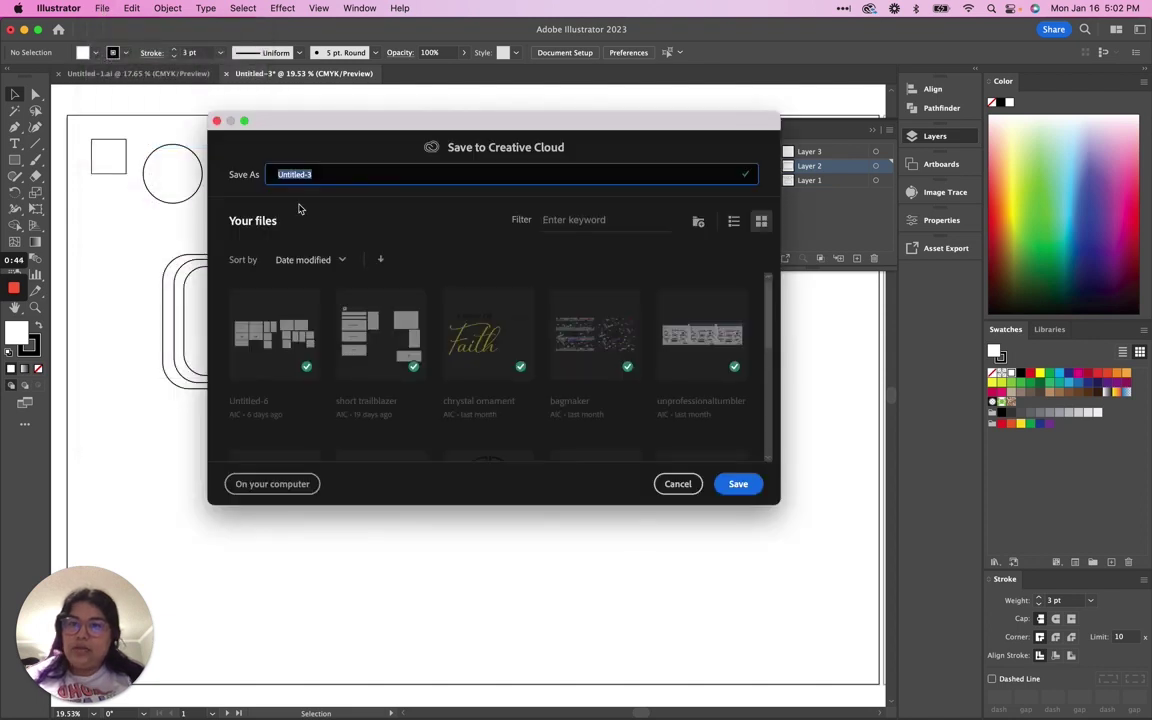
left_click(678, 483)
Choose the "How to make a projector file" folder on the computer as the save location, and cancel the Illustrator-format save
left_click(102, 8)
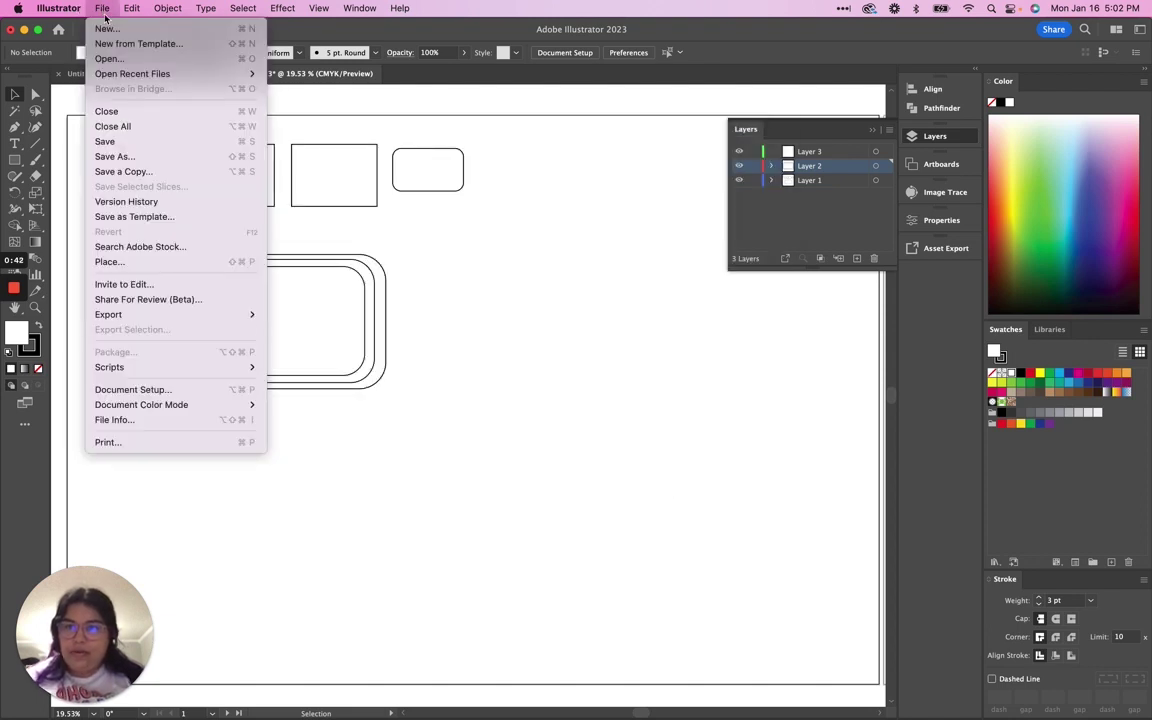
left_click(132, 158)
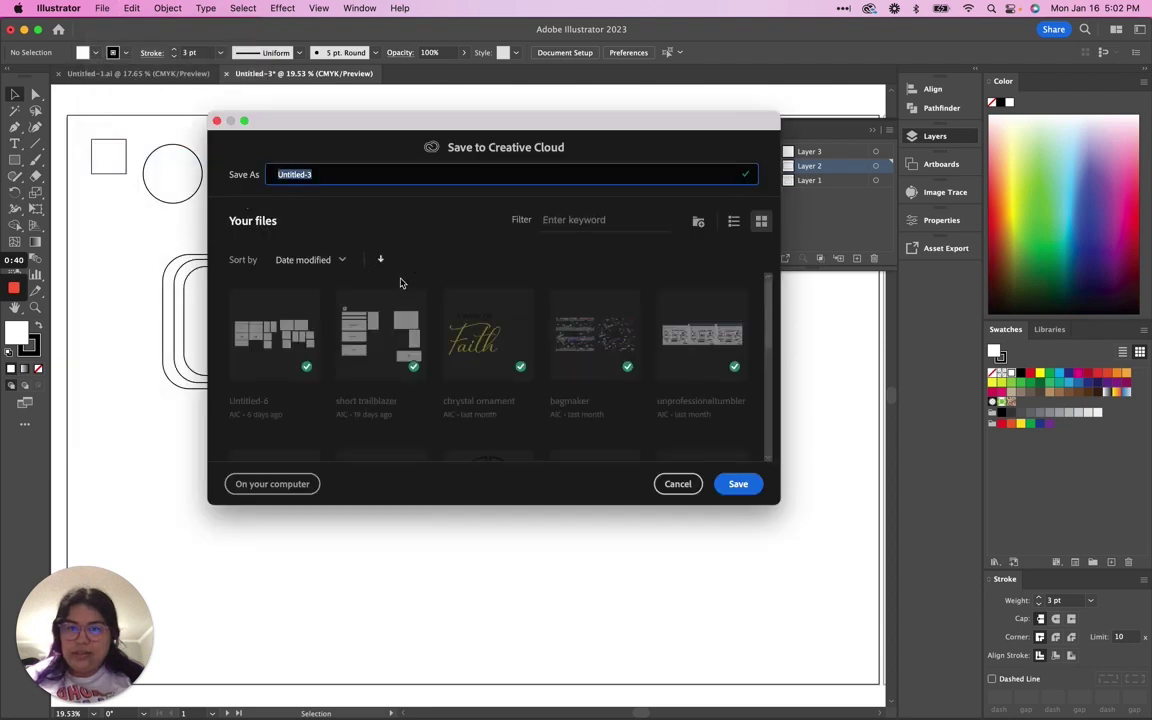
left_click(298, 486)
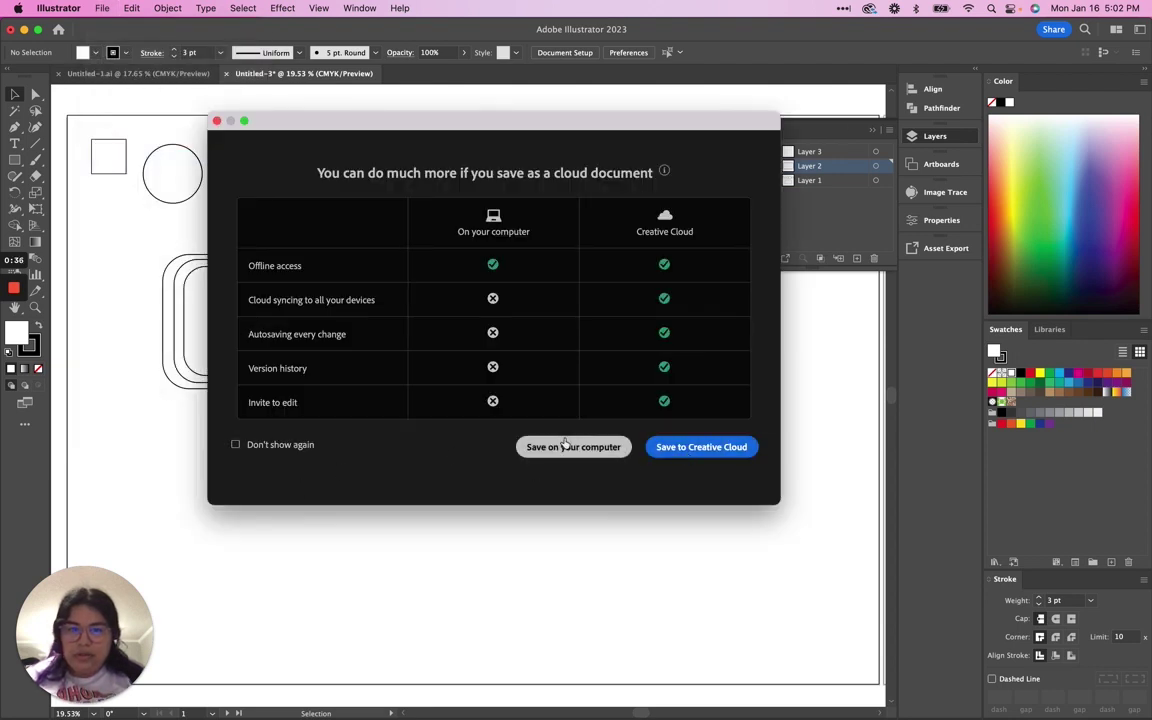
left_click(600, 447)
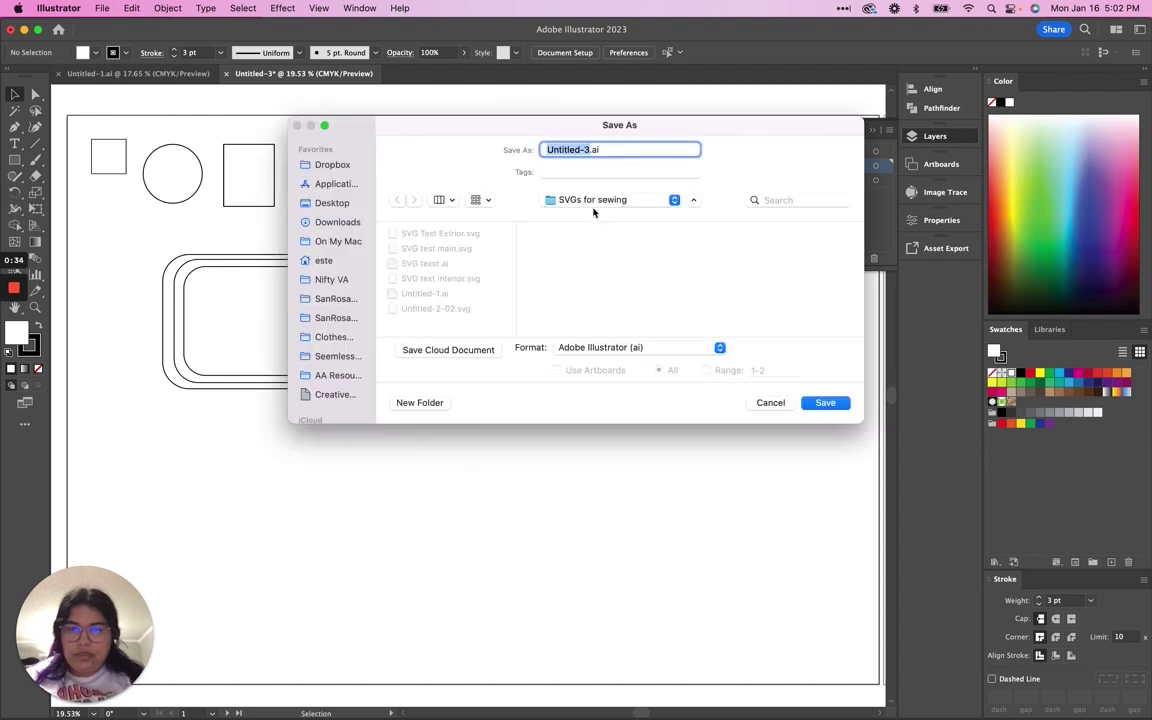
left_click(595, 203)
left_click(595, 218)
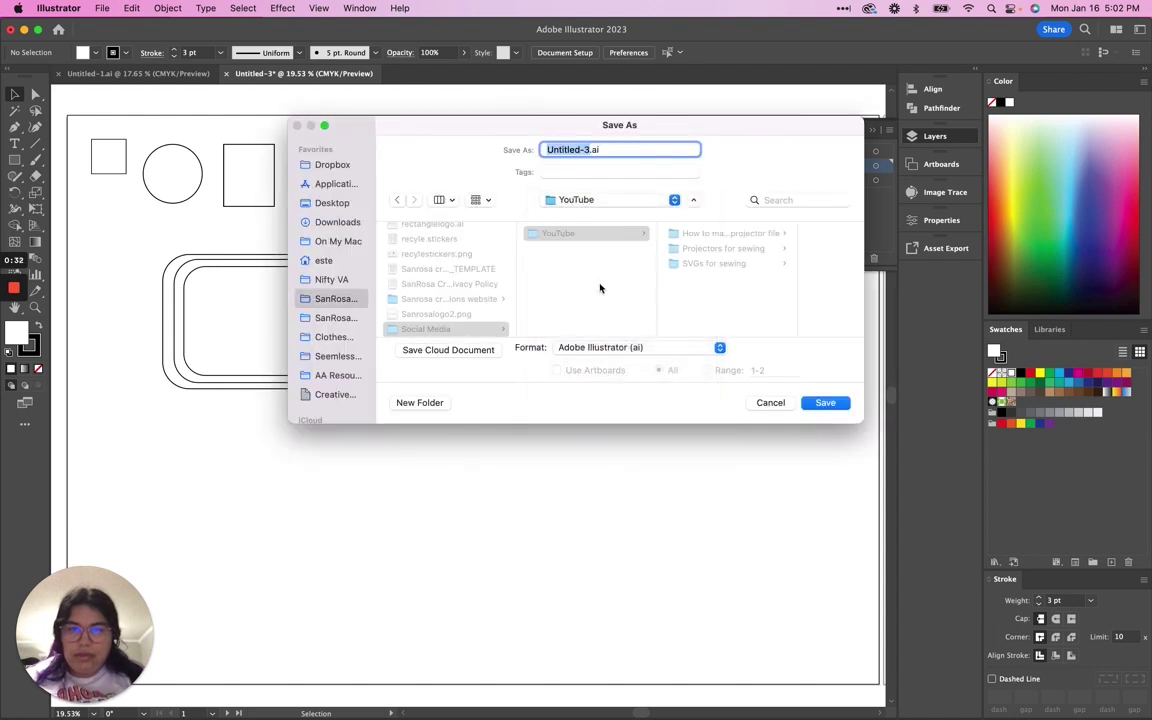
left_click(713, 236)
left_click(826, 403)
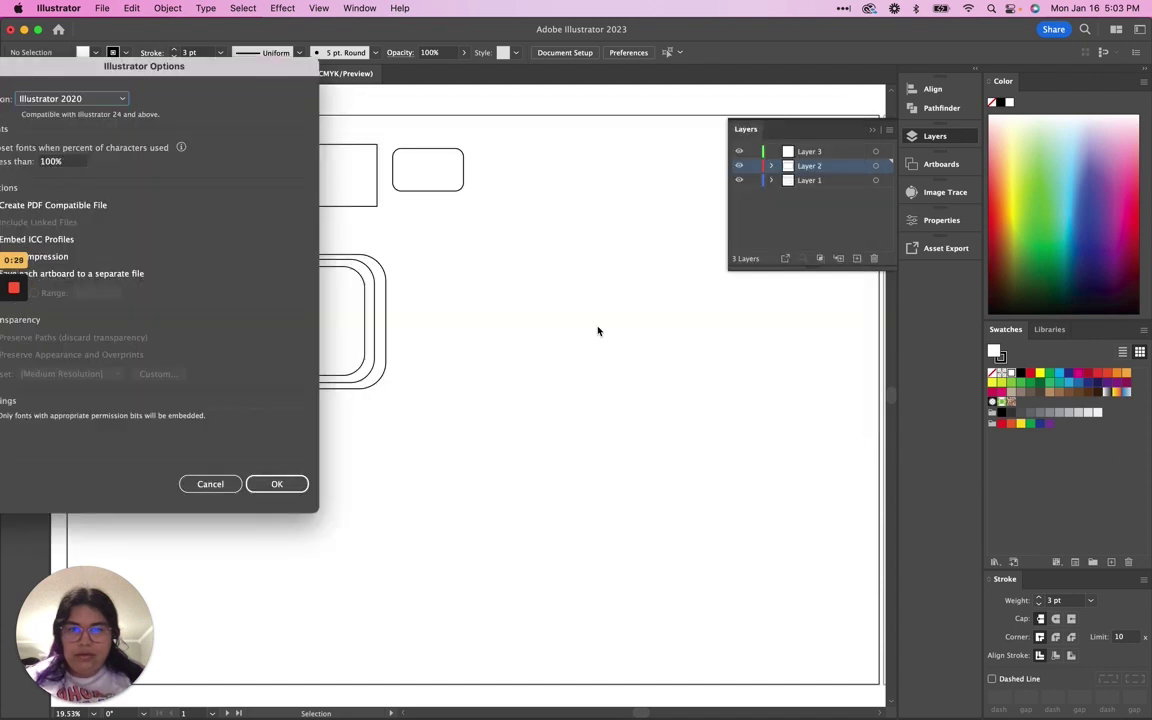
left_click(195, 439)
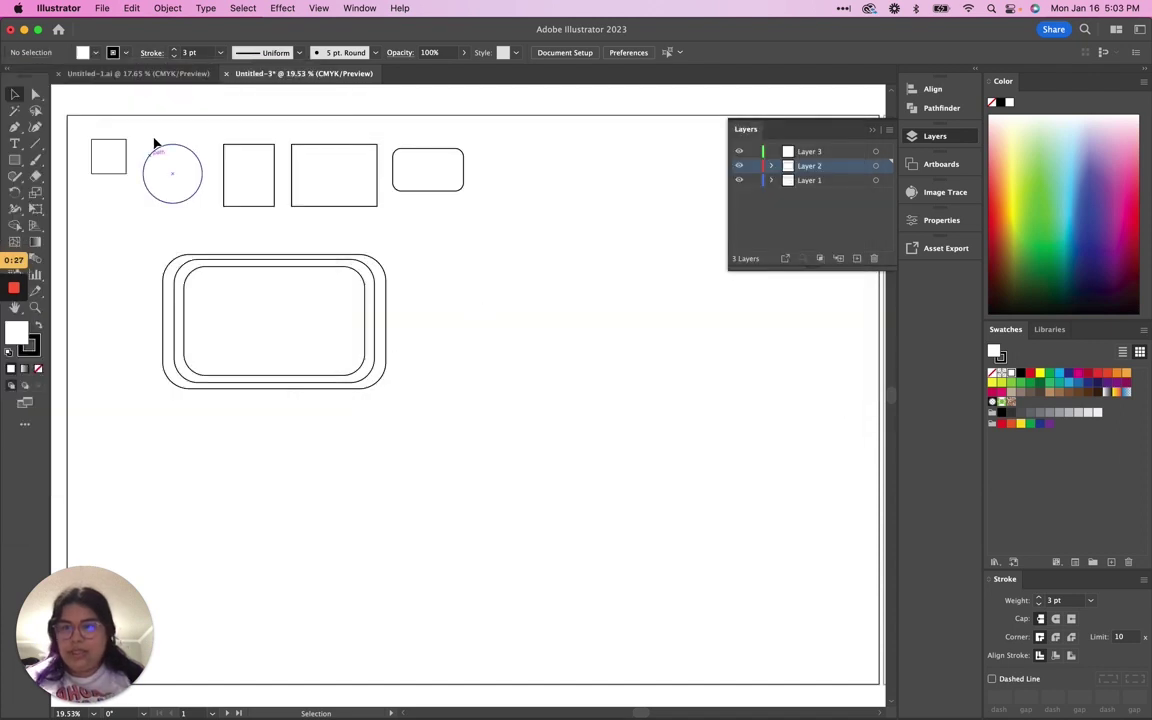
Start saving a copy of the document on the computer under the name Untitled-3 in Adobe PDF format
left_click(101, 8)
left_click(141, 159)
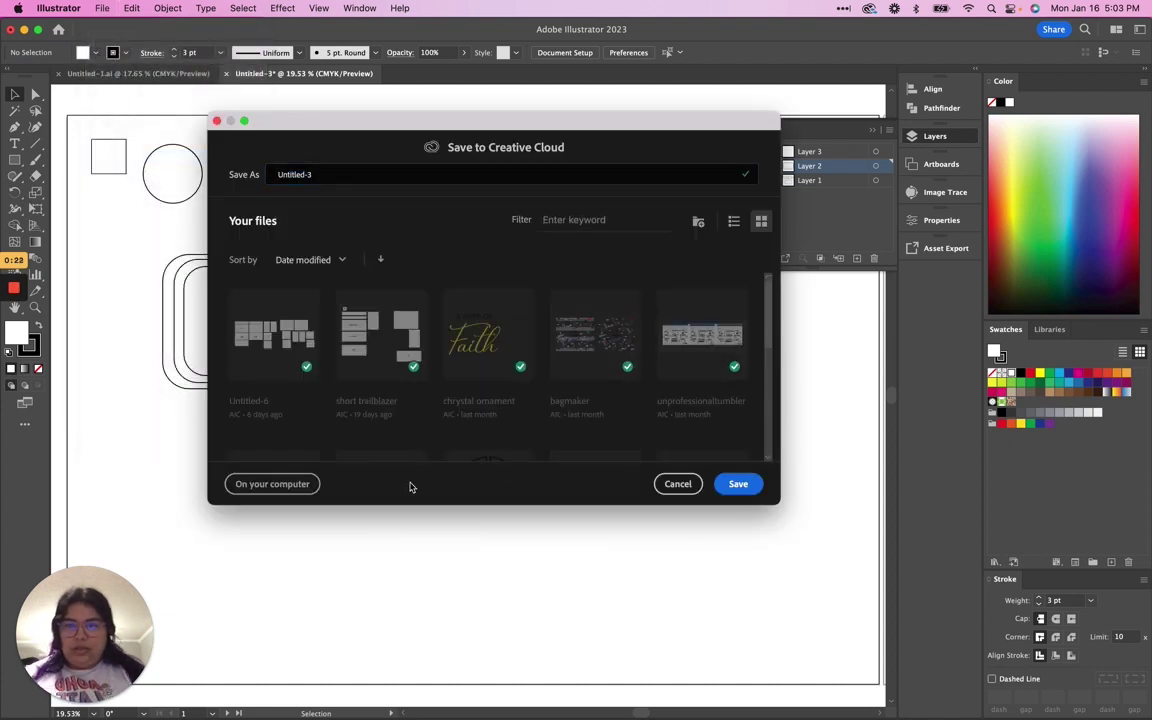
left_click(282, 484)
left_click(571, 452)
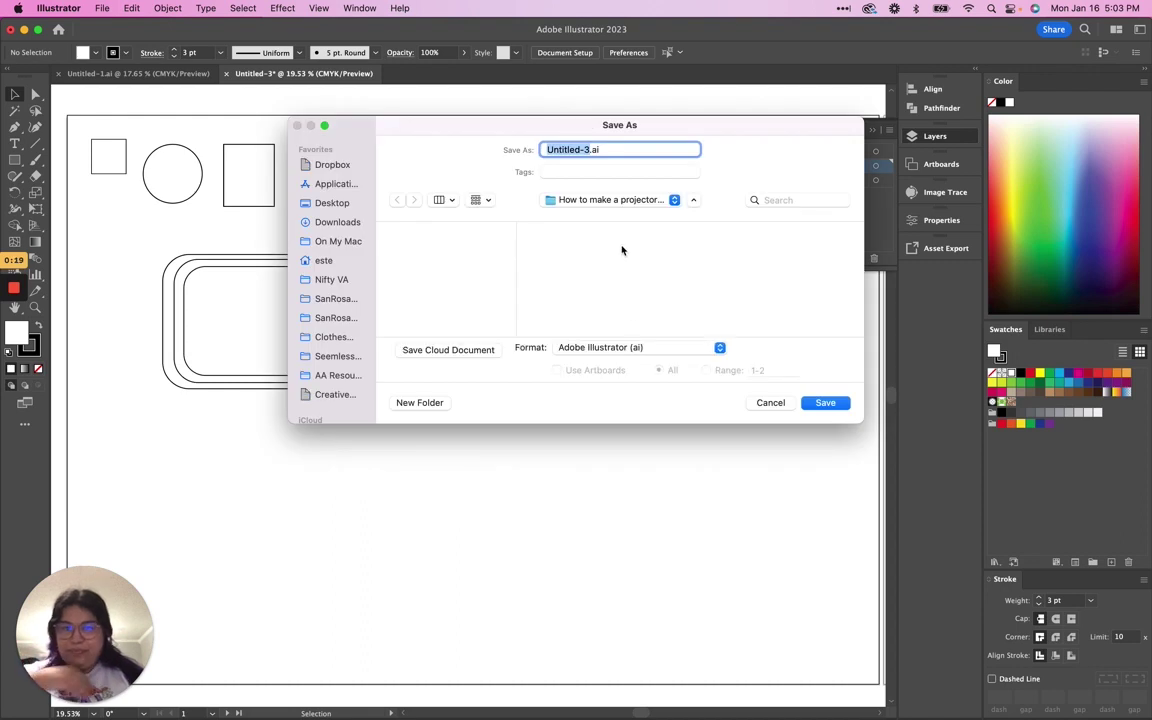
left_click(621, 349)
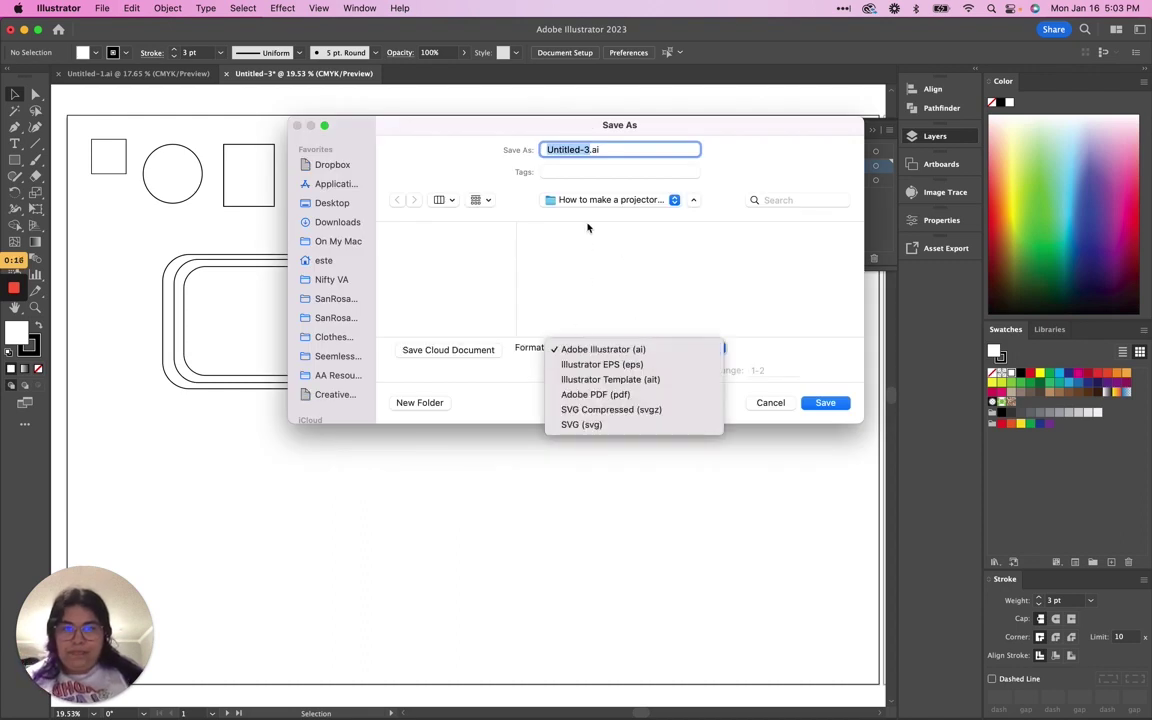
left_click(611, 395)
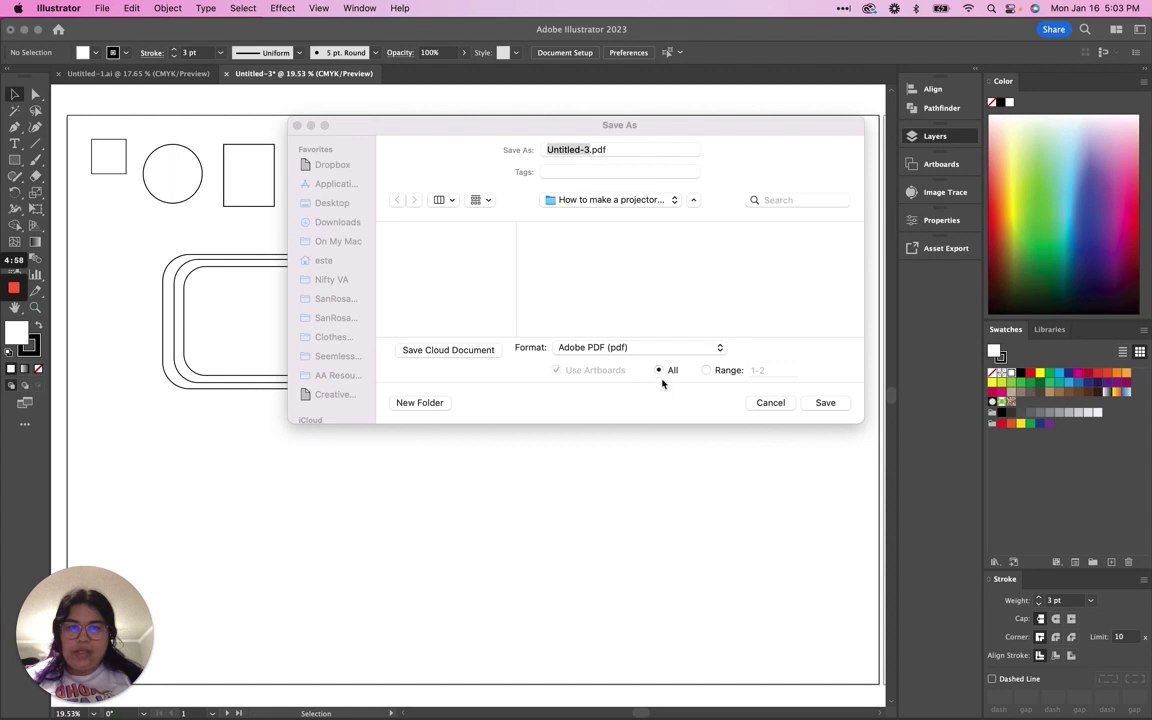
left_click(661, 398)
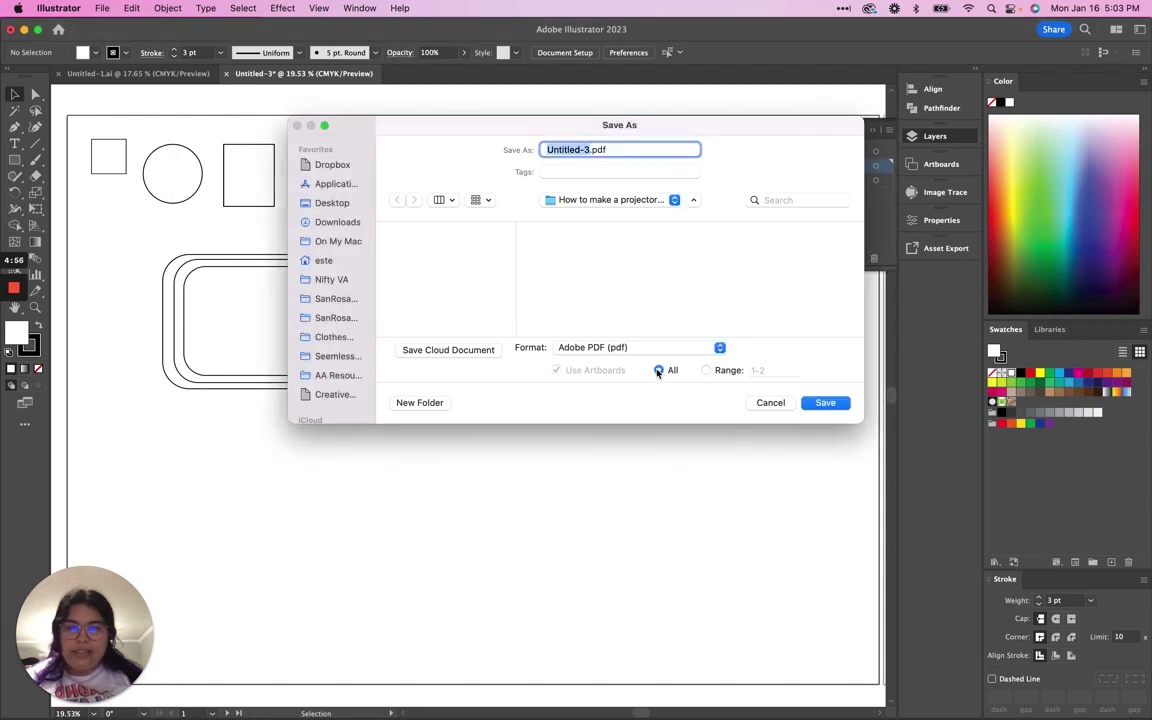
Limit the saved artboard range to 1 and save the PDF with the current PDF settings
left_click(707, 371)
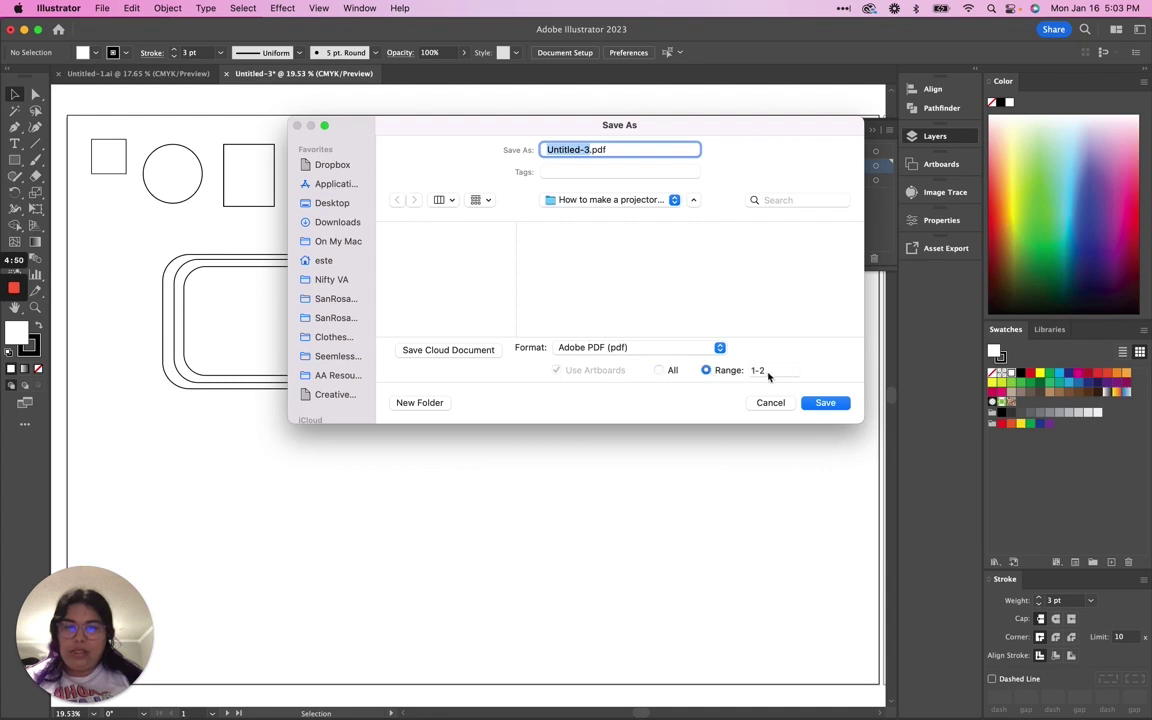
left_click(758, 371)
key("BackSpace")
key("BackSpace")
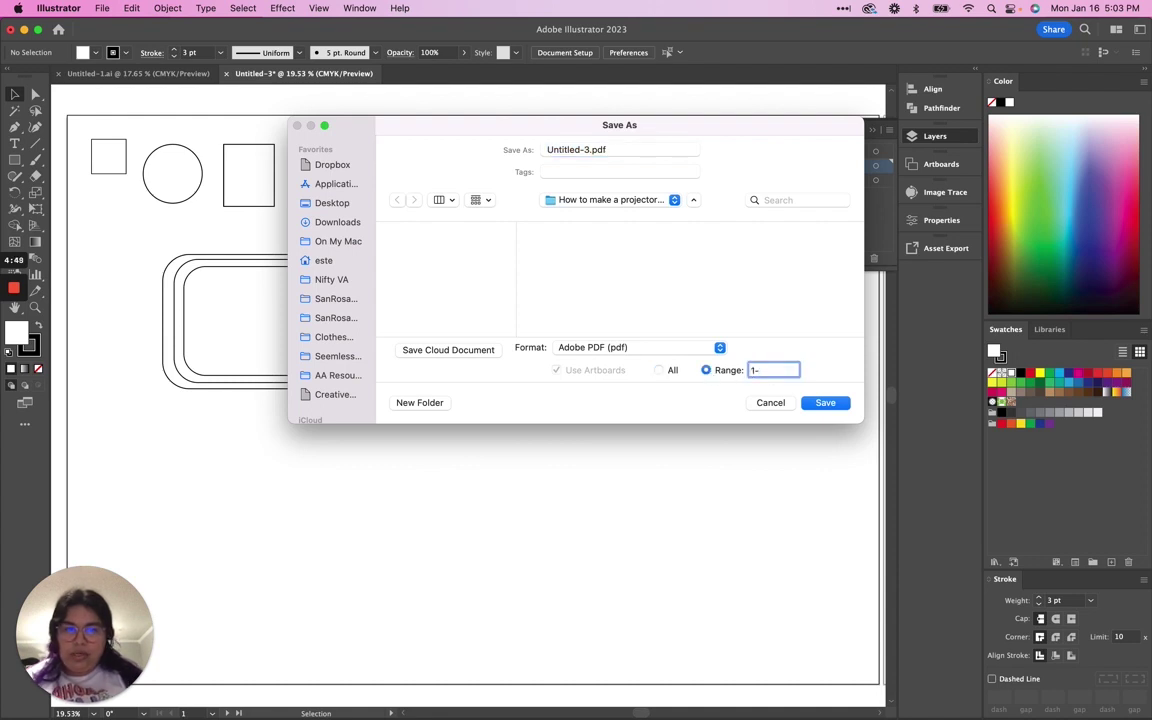
left_click(830, 403)
left_click(666, 470)
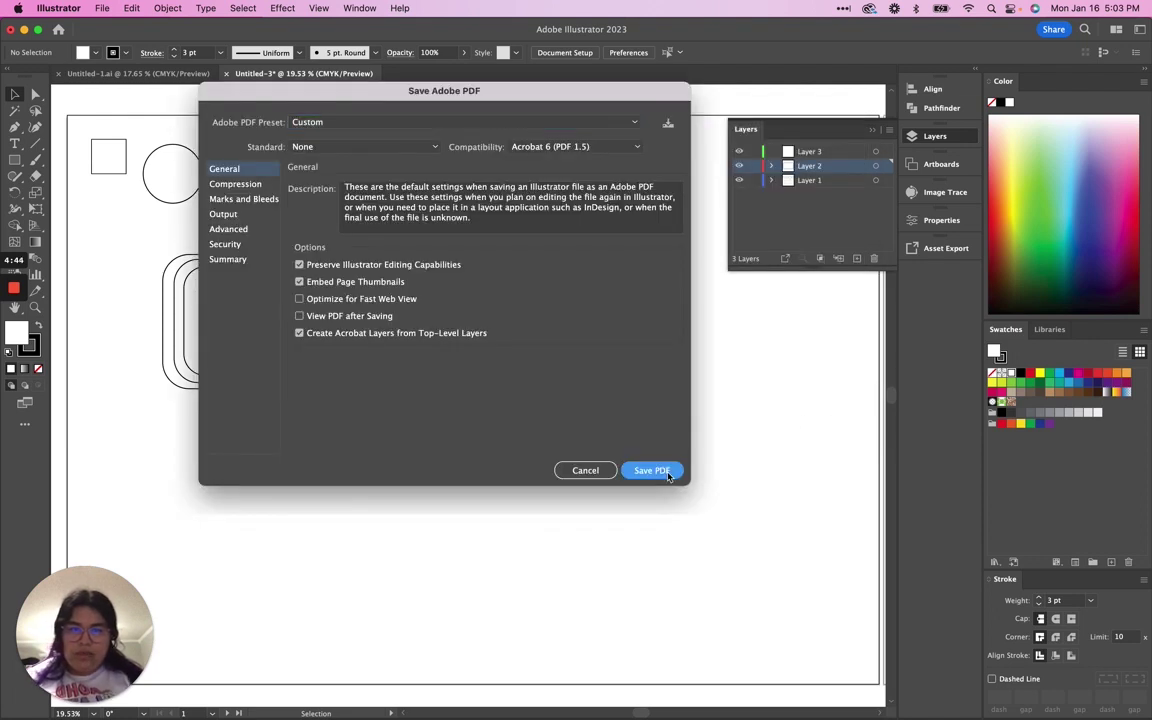
mouse_move(181, 688)
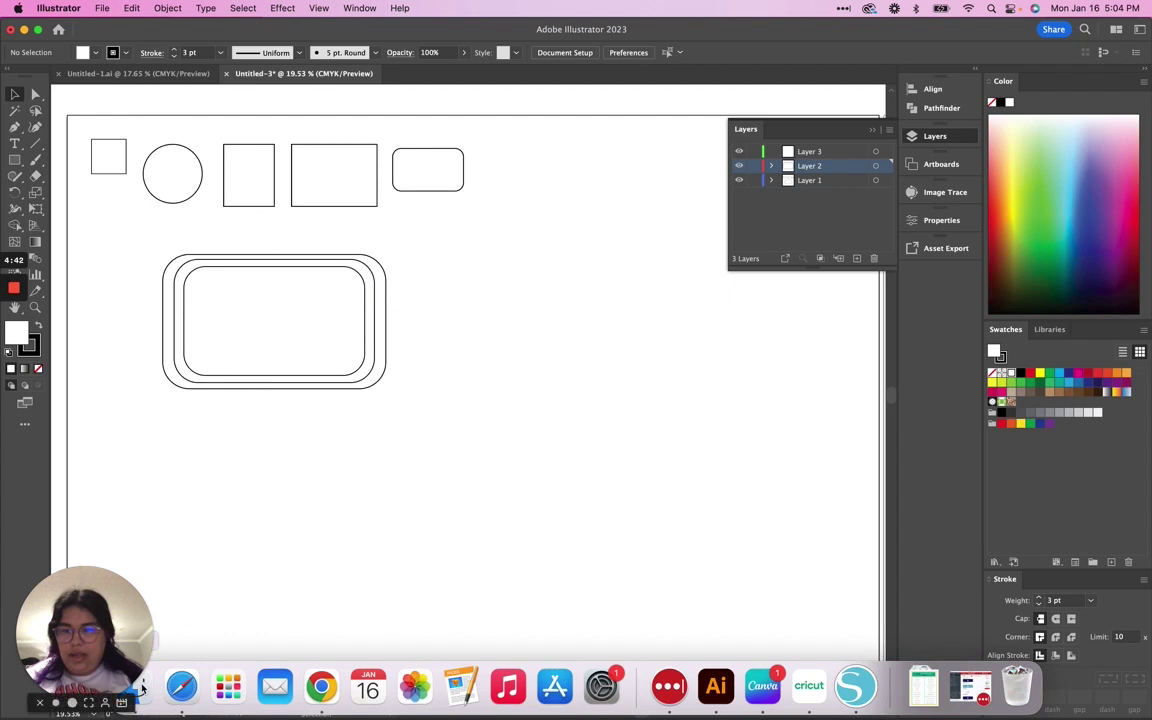
left_click(143, 693)
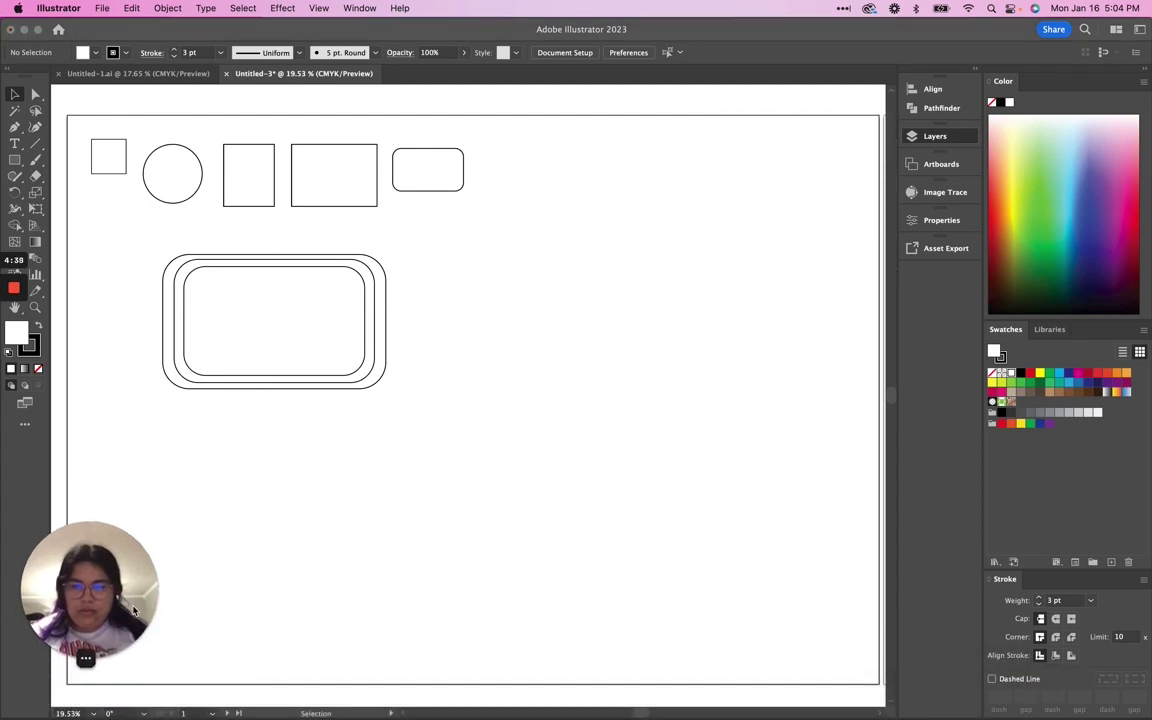
Switch to Finder and open Untitled-3.pdf from the "How to make a projector file" folder in Acrobat
left_click(136, 690)
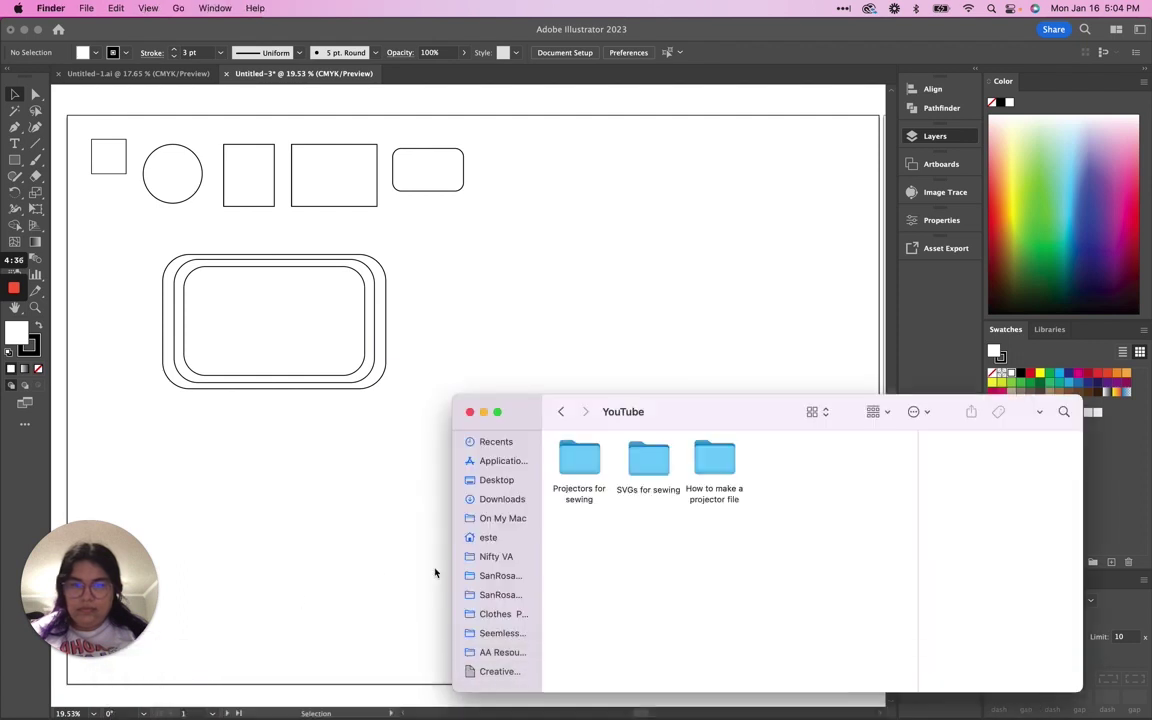
double_click(712, 462)
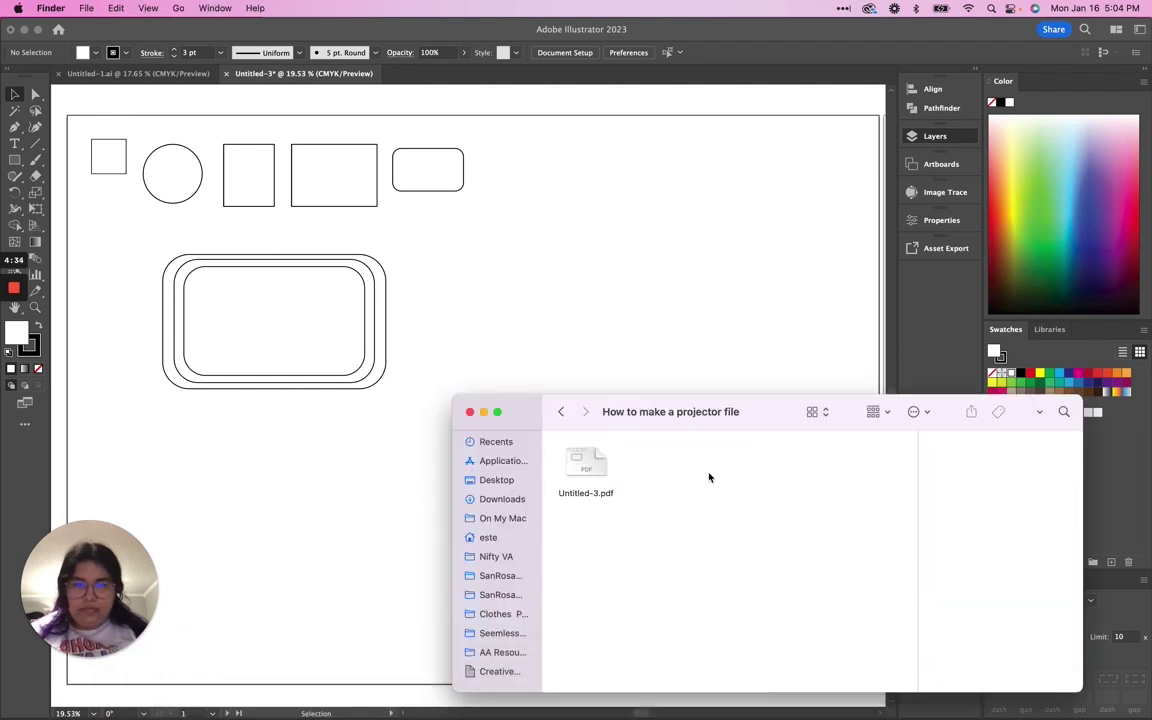
left_click(600, 467)
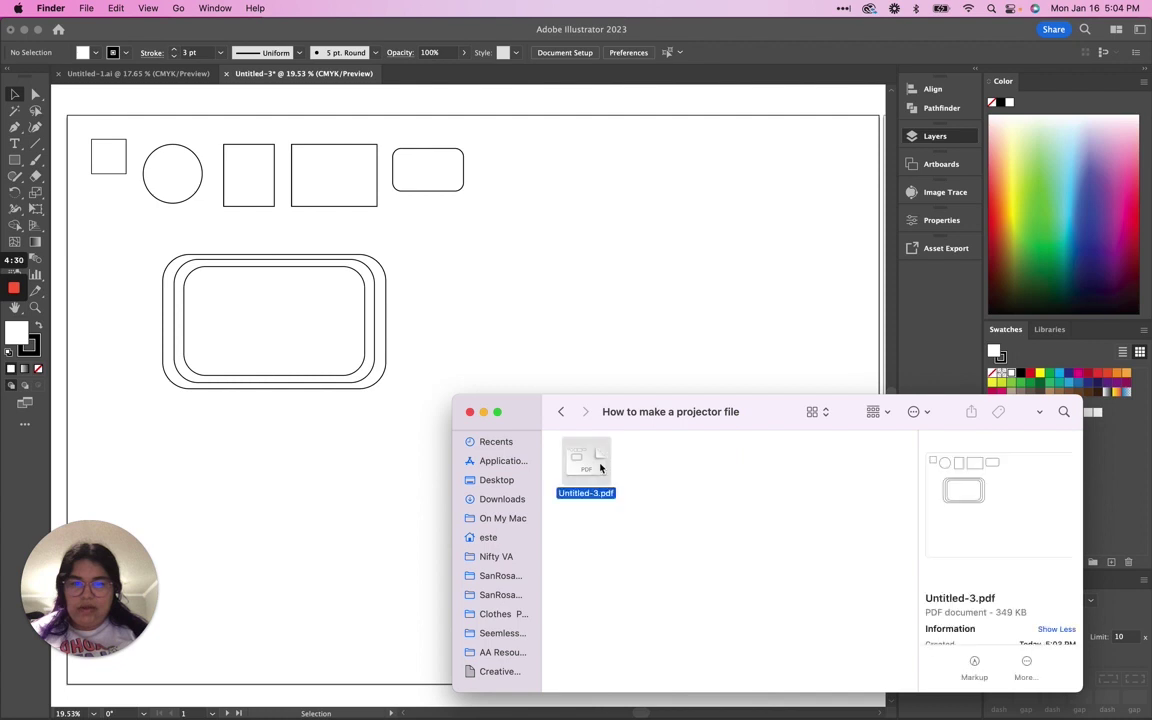
double_click(600, 467)
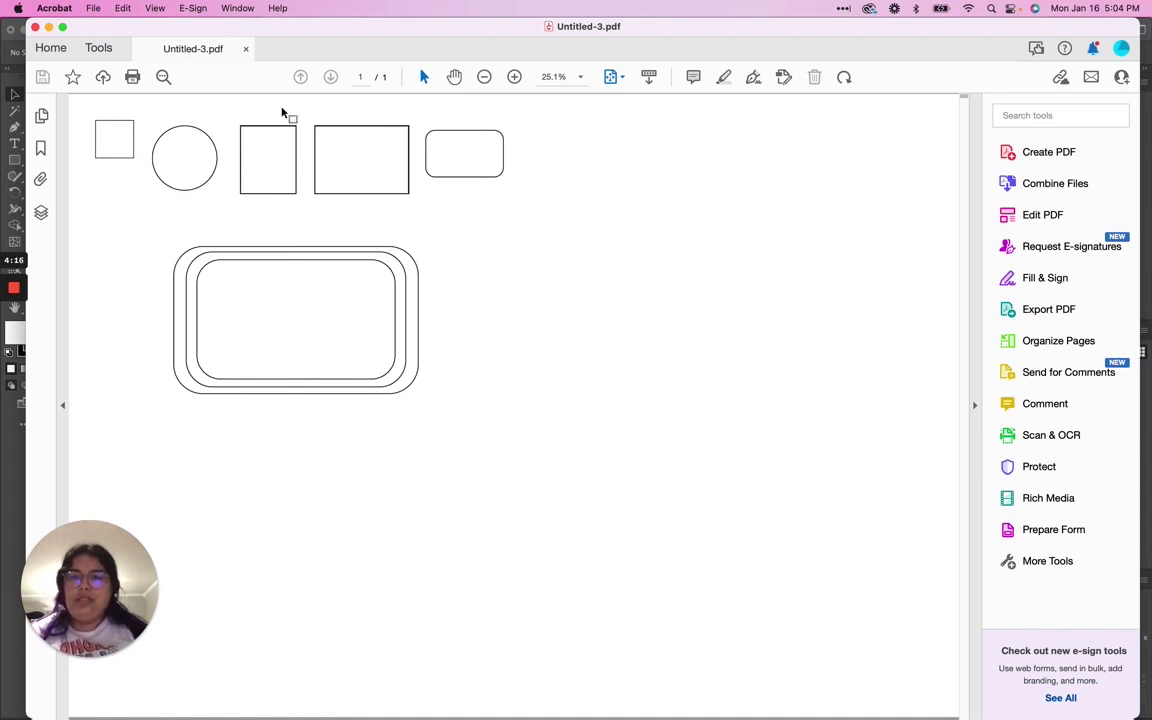
Set the PDF's zoom level to 39%
left_click(563, 76)
type("39")
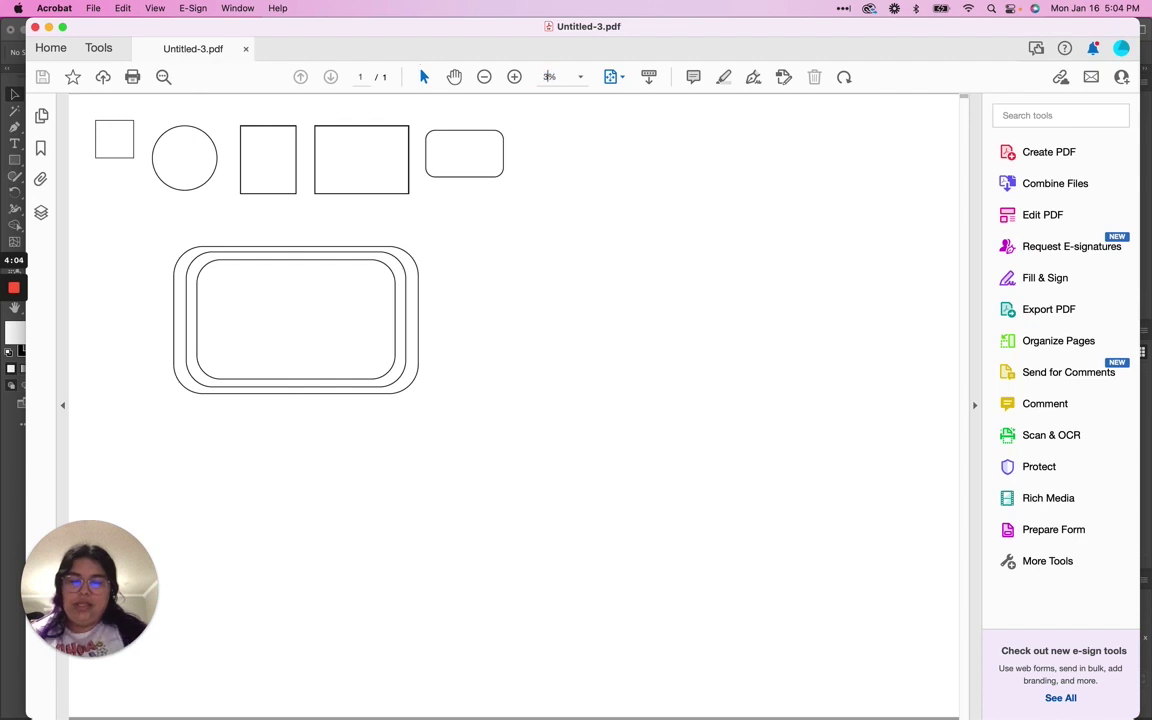
key("Return")
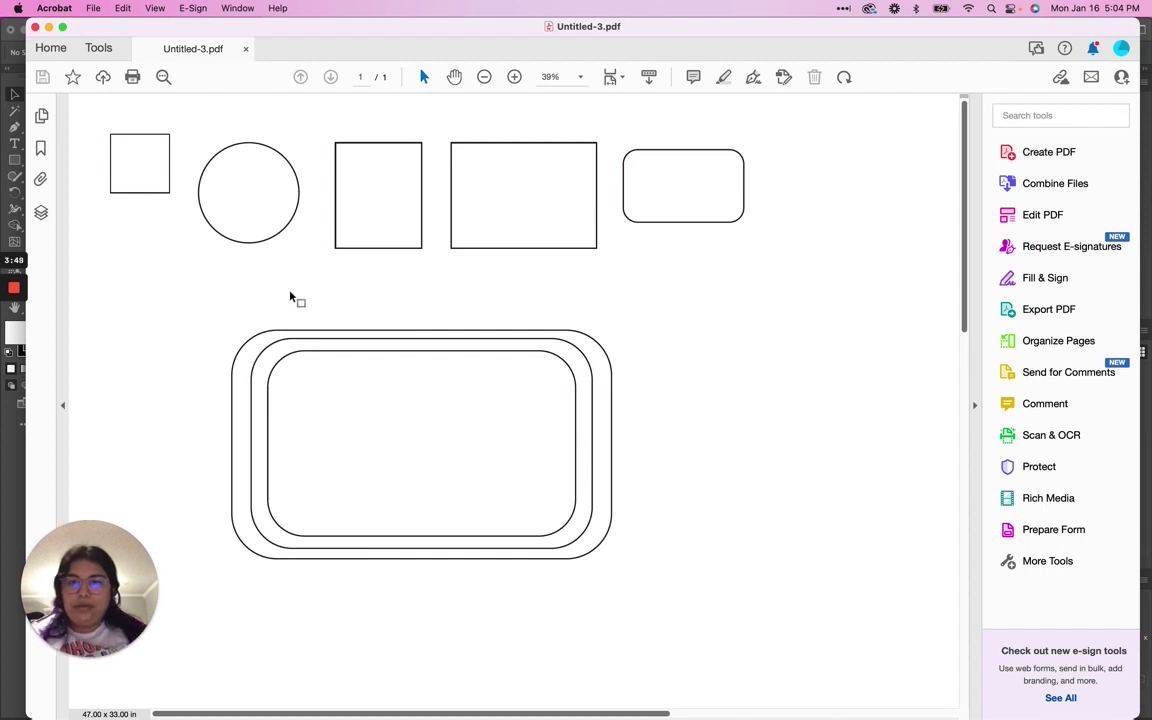
Show the PDF's layer list and check what Layer 1 contains by hiding it and showing it again
left_click(42, 214)
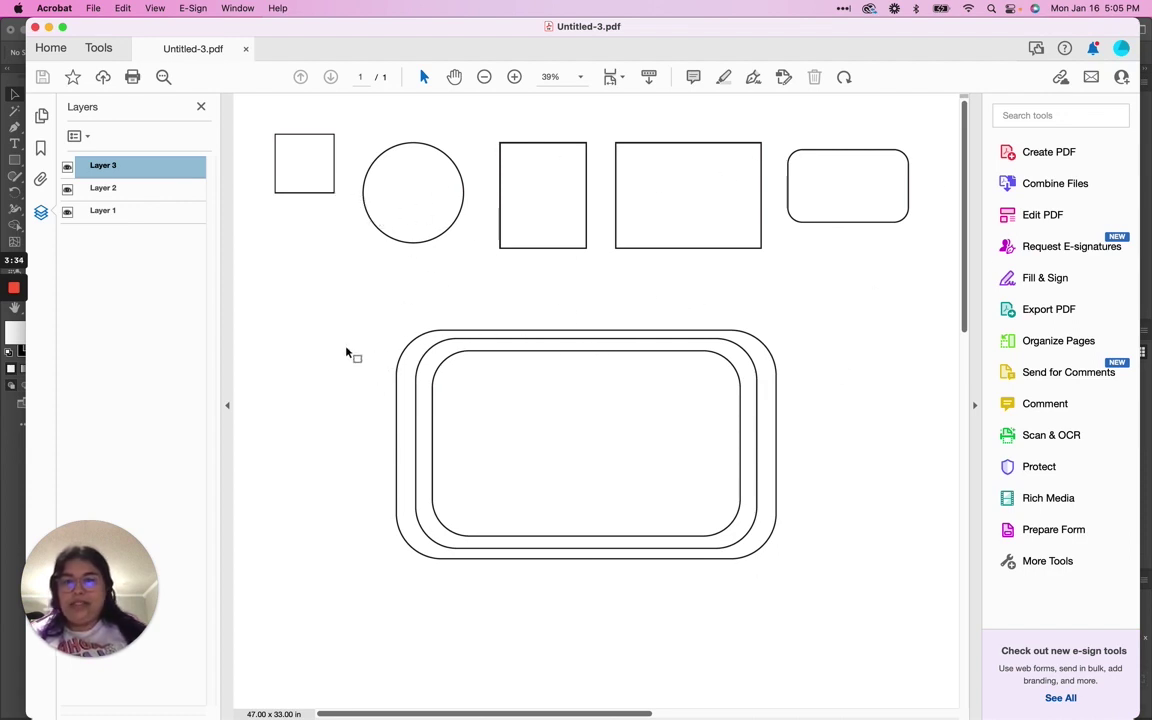
left_click(67, 212)
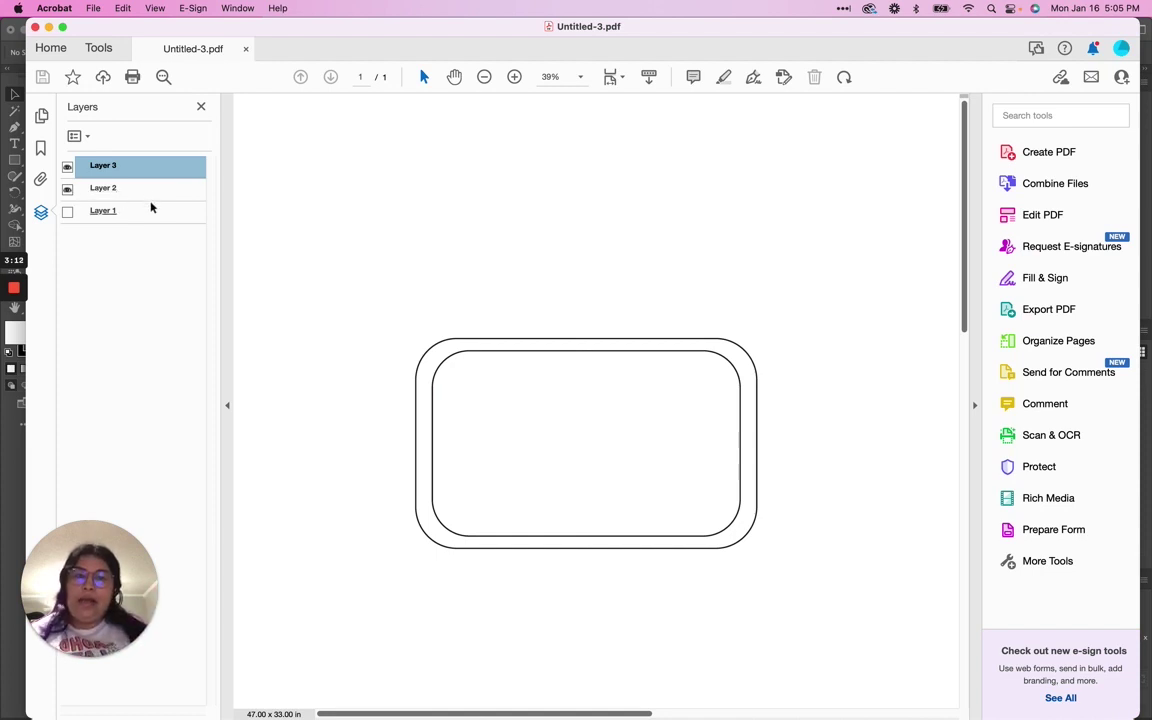
left_click(68, 212)
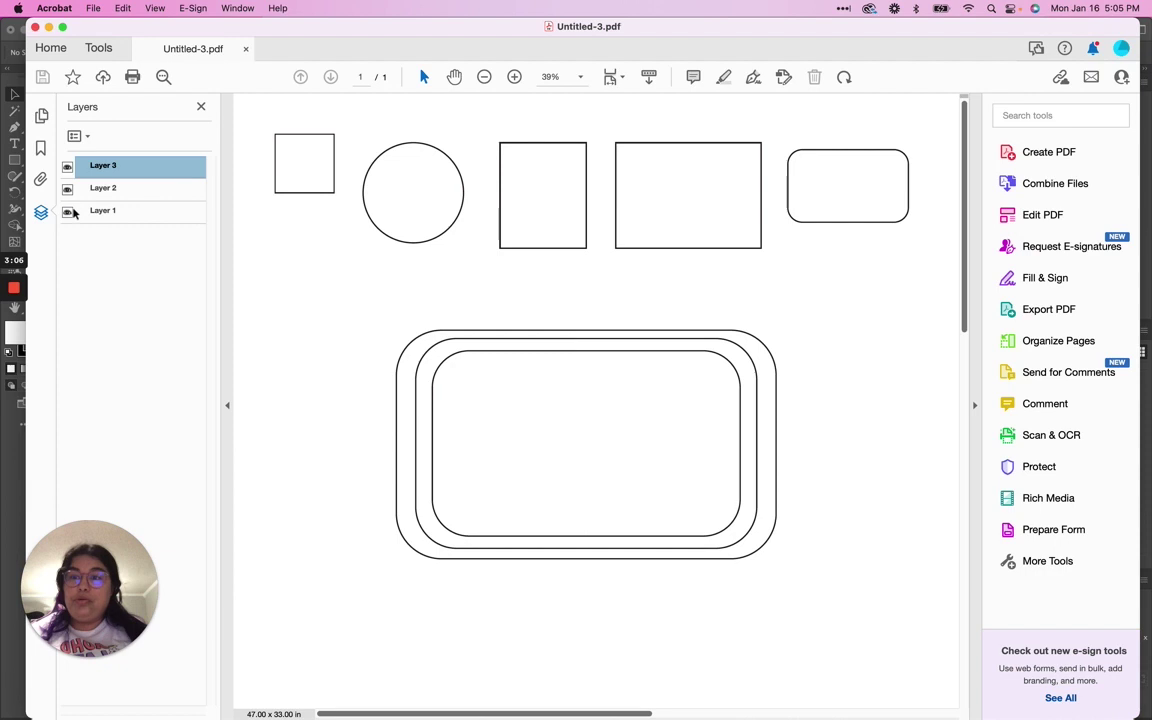
Toggle the visibility of Layers 2 and 3 to check their contents, leaving only Layer 2 hidden
left_click(67, 189)
left_click(67, 188)
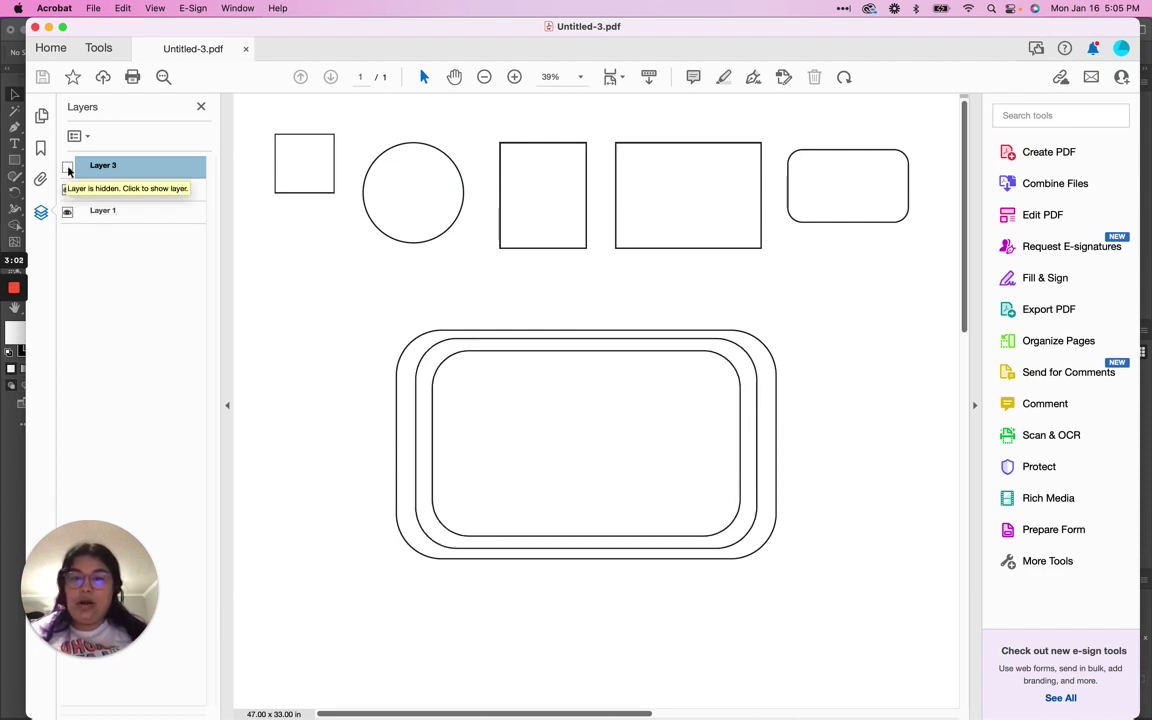
left_click(68, 170)
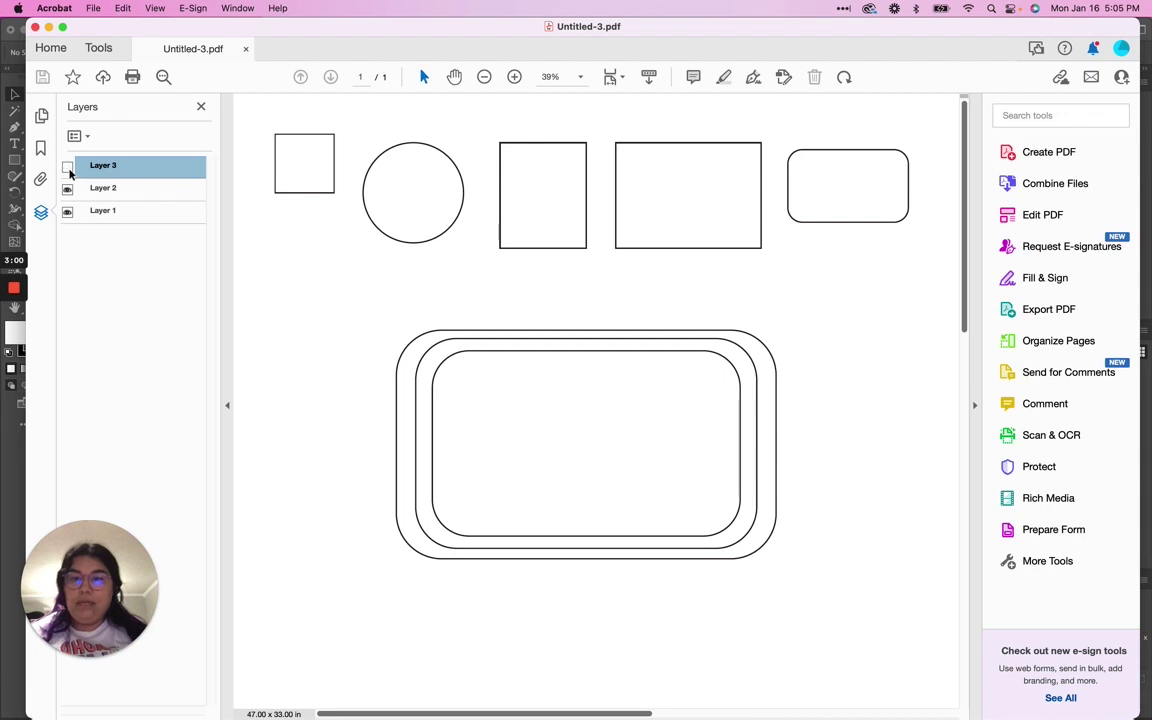
left_click(67, 189)
left_click(67, 189)
left_click(67, 189)
left_click(67, 189)
left_click(67, 189)
left_click(67, 189)
left_click(67, 189)
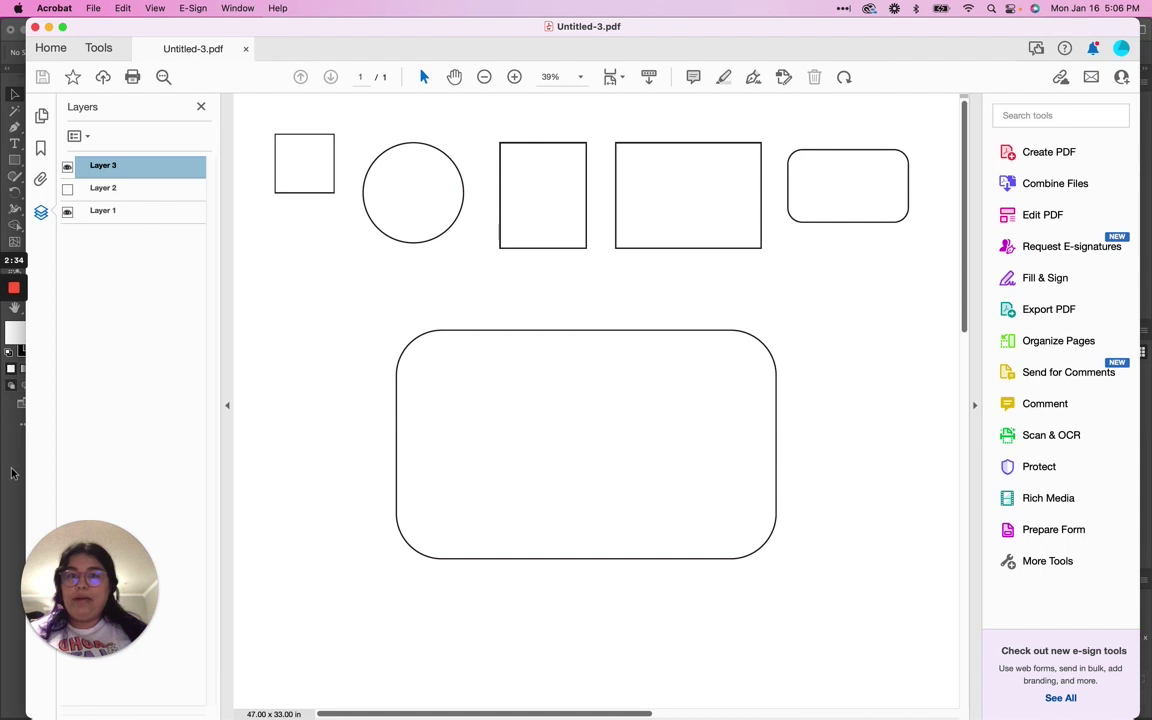
Switch back to Illustrator, bring up Untitled-1.ai, deselect its shapes and look over the row of artboards
key("super+Tab")
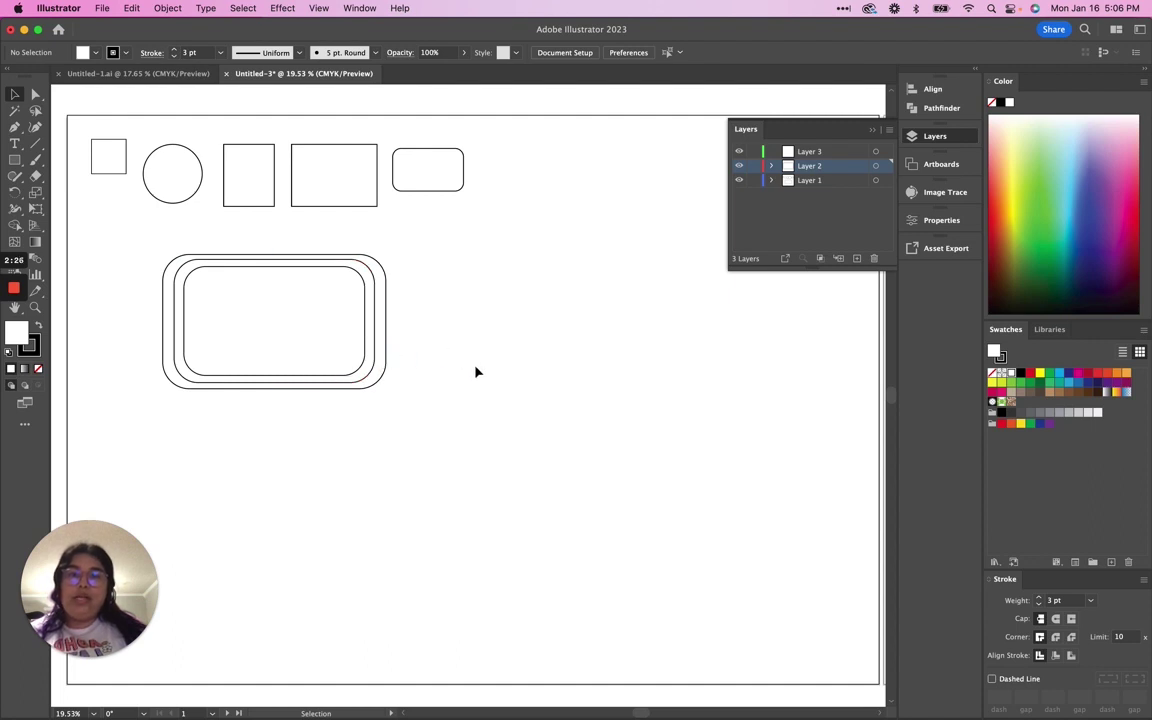
left_click(128, 74)
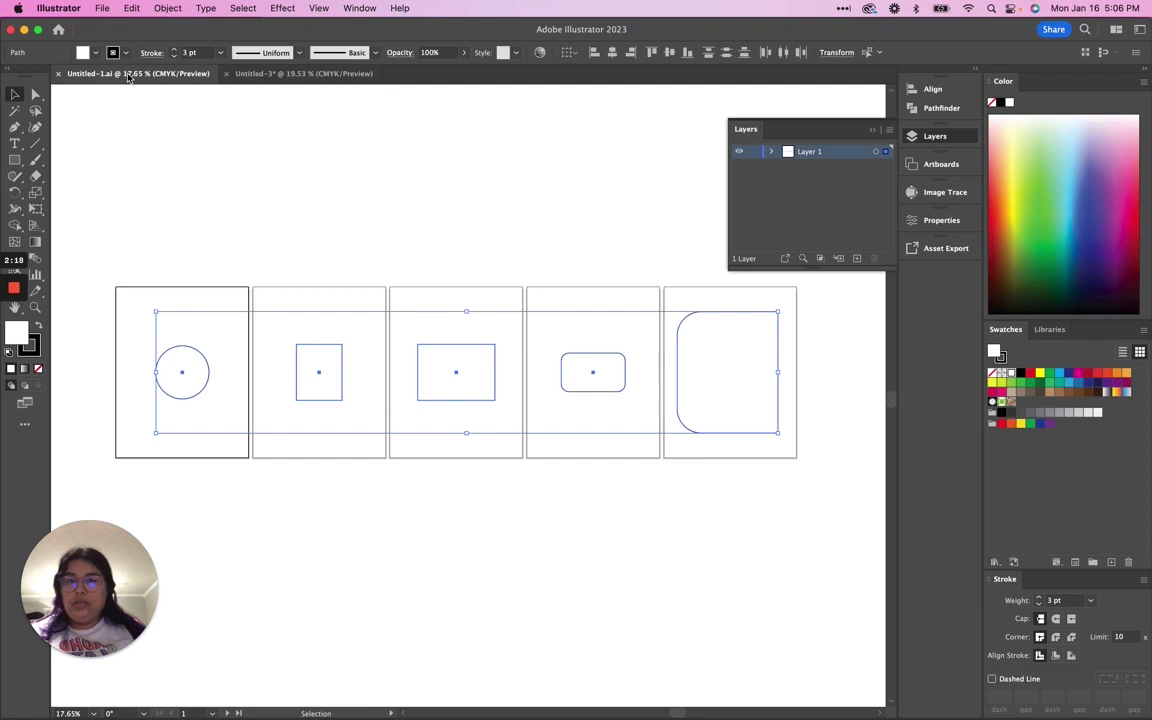
left_click(470, 242)
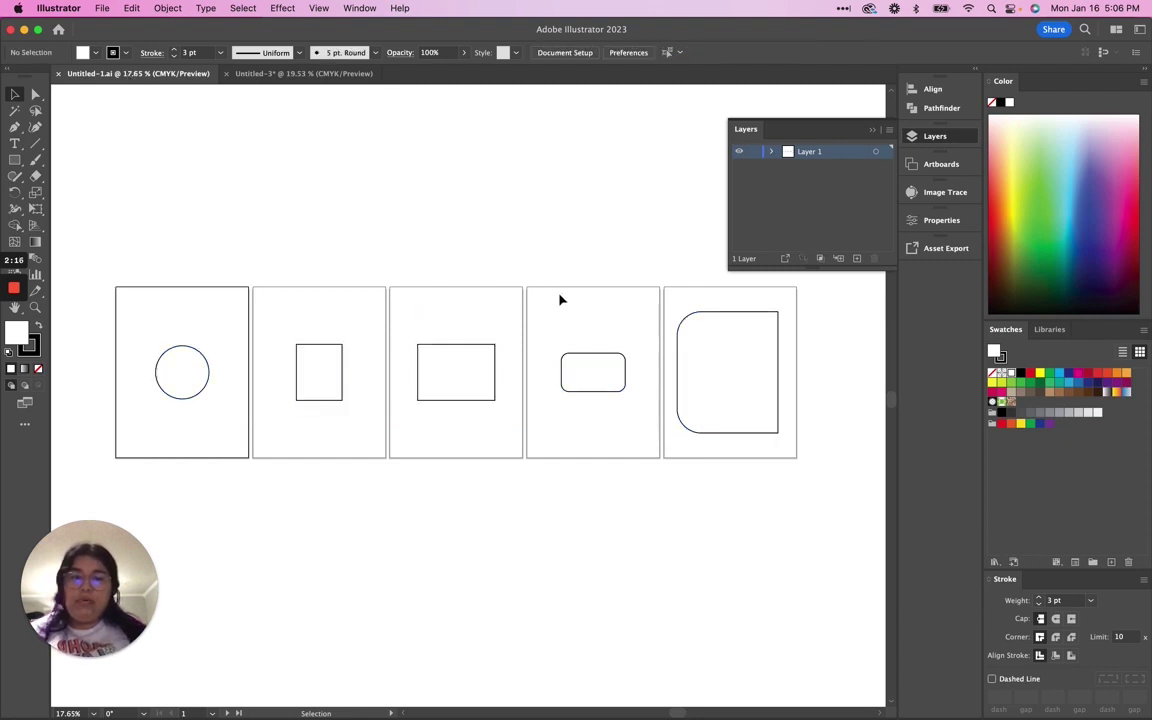
scroll(551, 295, "right", 10)
scroll(551, 295, "down", 2)
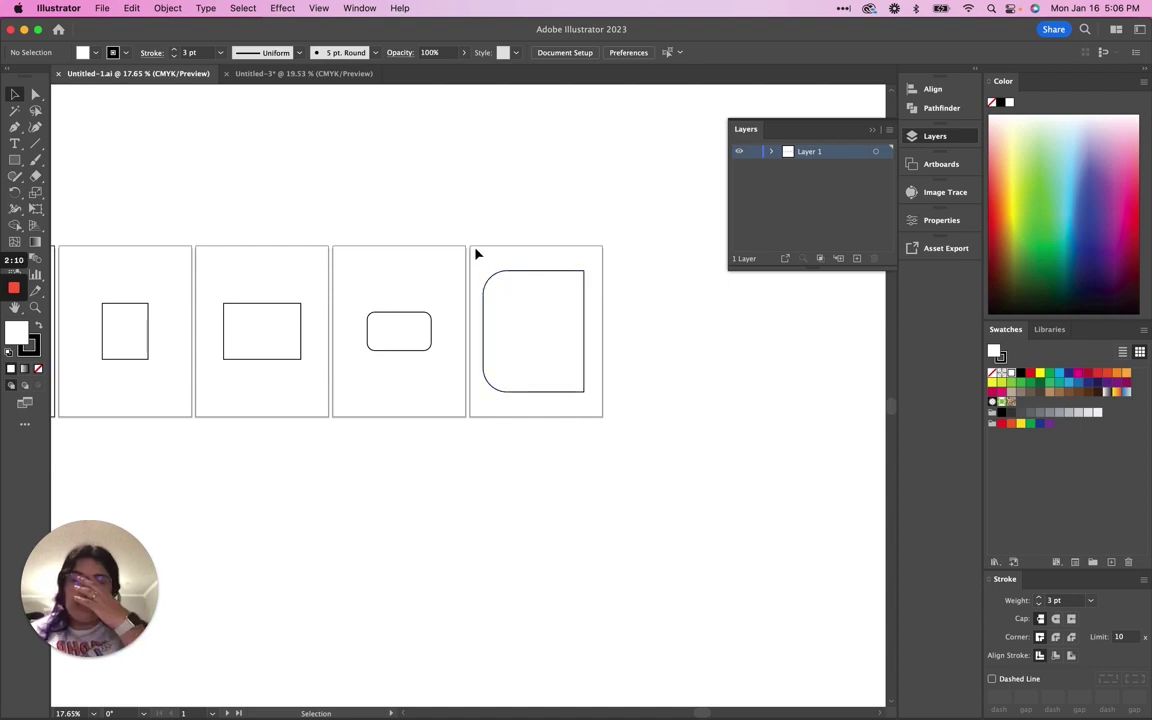
Select the half-rounded shape on the last artboard, show the Image Trace options and review the neighbouring artboards
left_click_drag(477, 254, 614, 419)
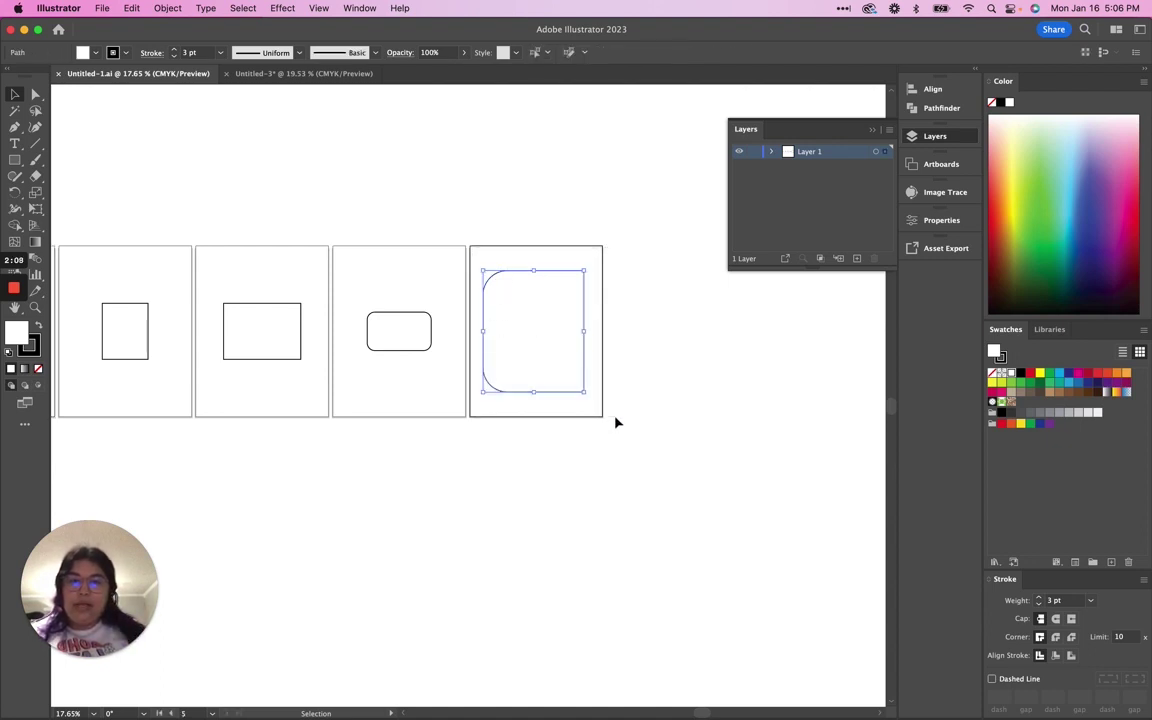
left_click(945, 193)
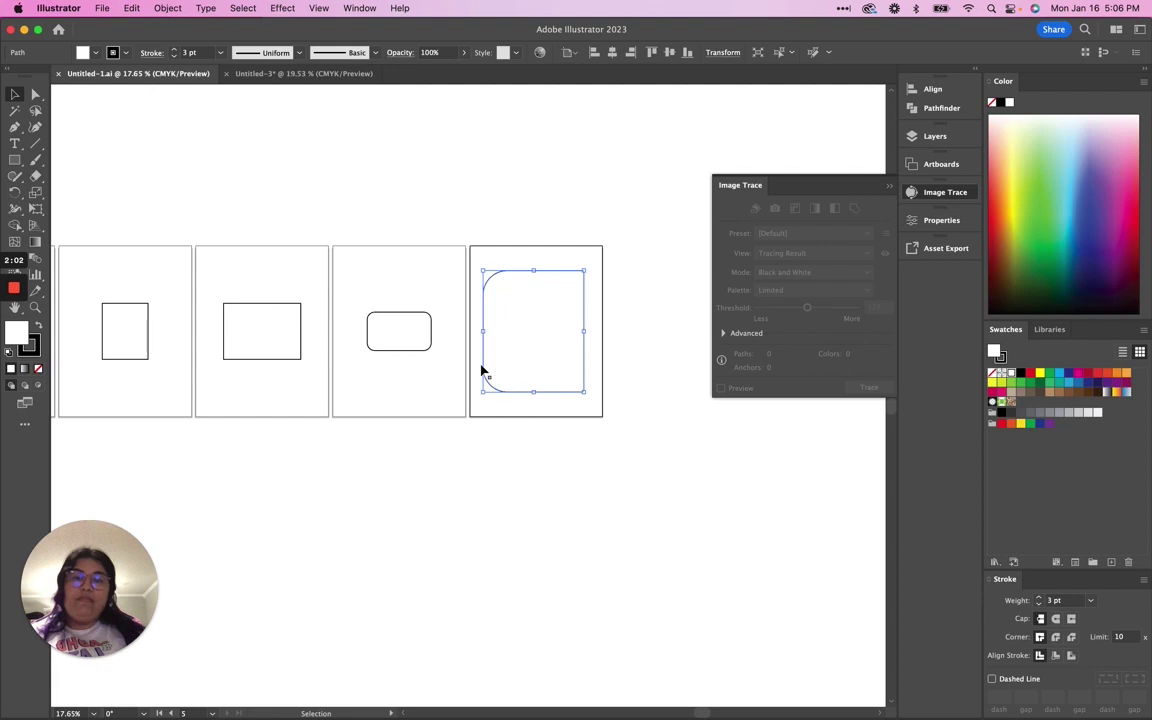
scroll(473, 435, "left", 2)
scroll(473, 435, "up", 1)
scroll(475, 435, "left", 1)
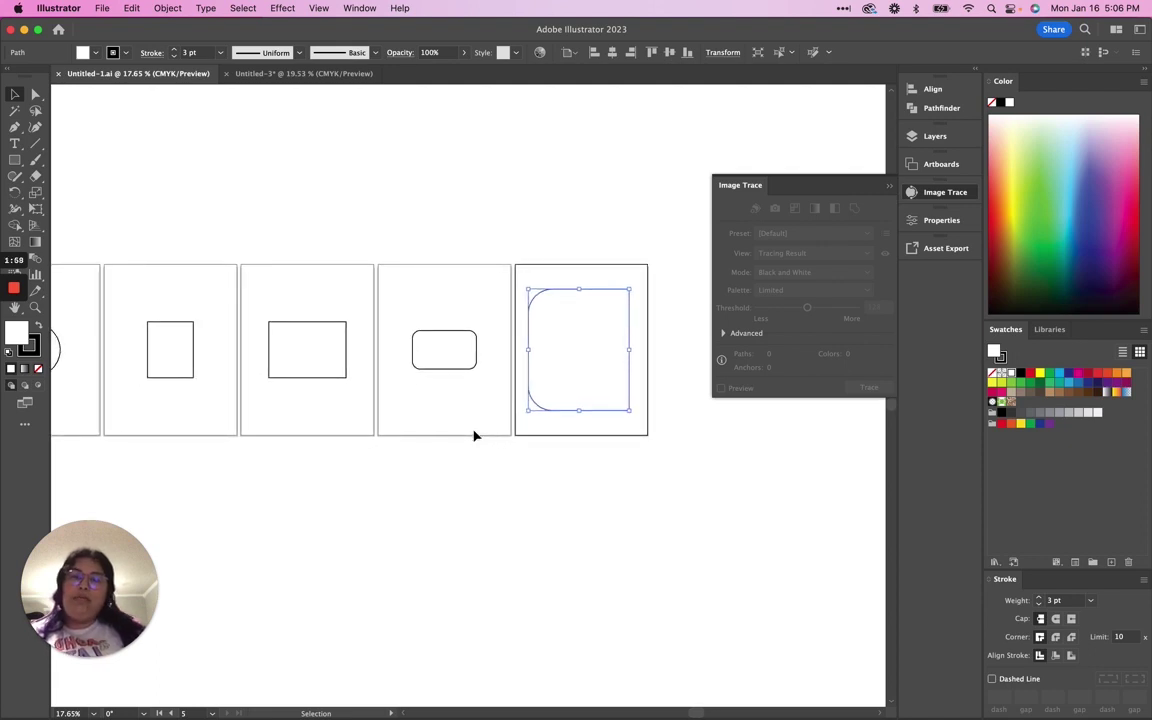
scroll(475, 435, "left", 3)
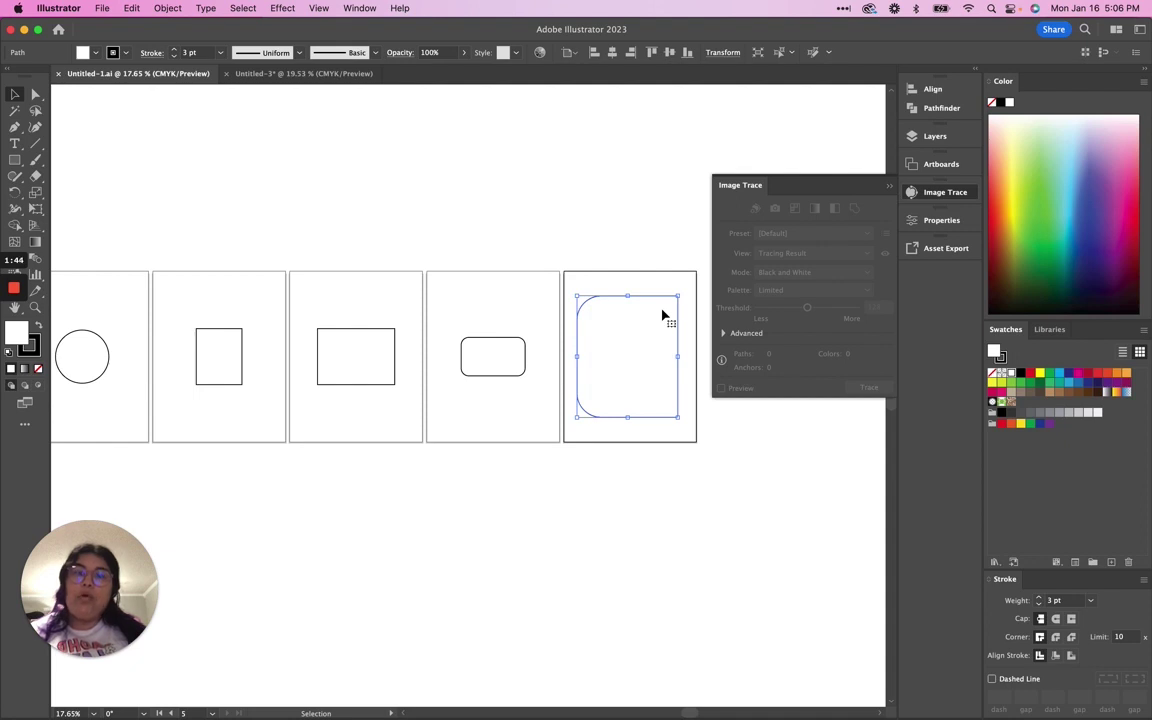
scroll(662, 316, "left", 5)
scroll(662, 316, "up", 1)
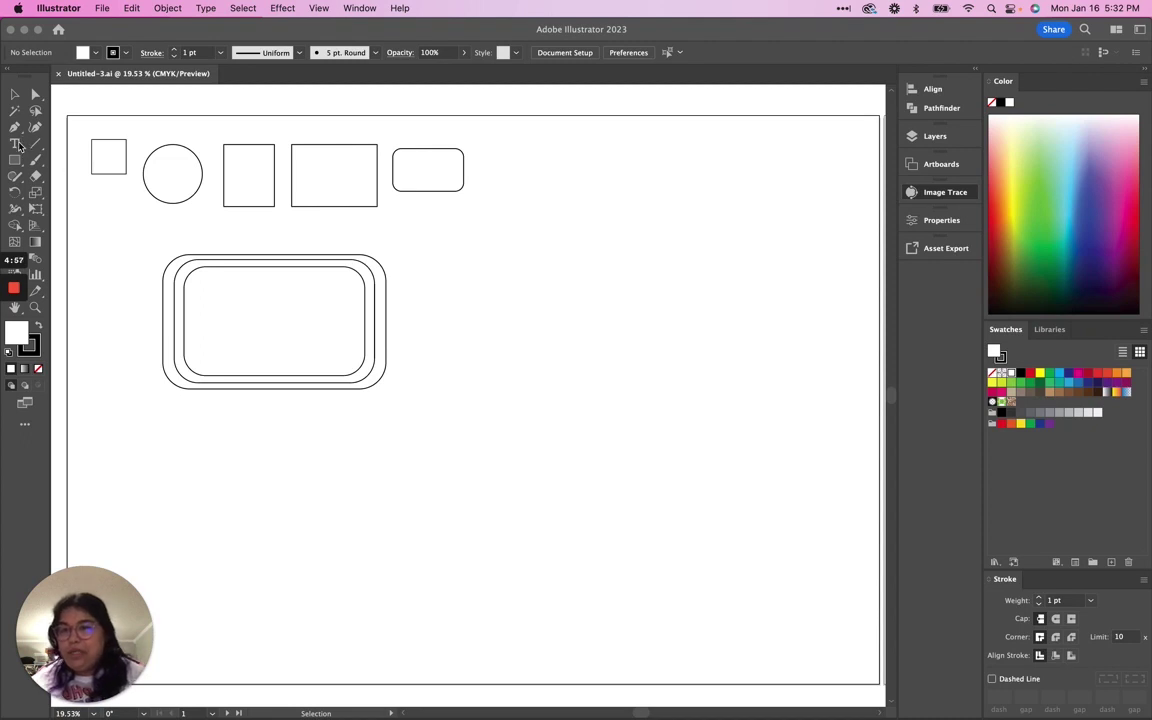
Turn the small square in Untitled-3.ai into a text area reading "2inx2in" and set its font size to 24 pt
left_click(108, 158)
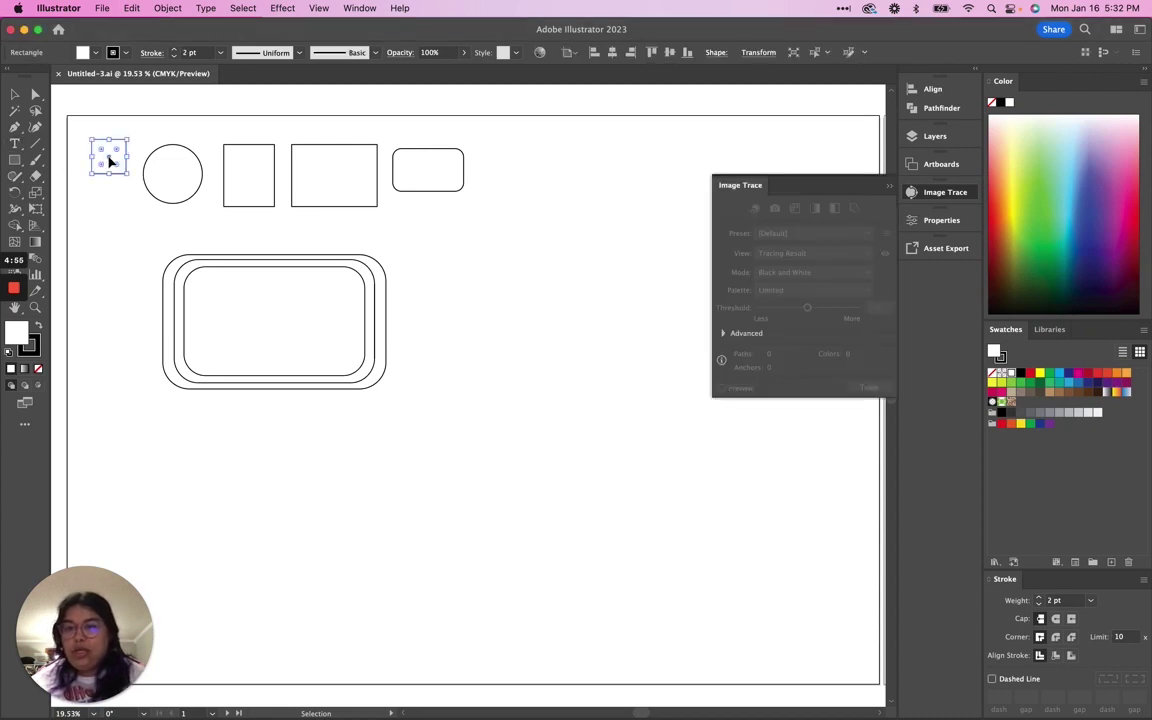
left_click(13, 143)
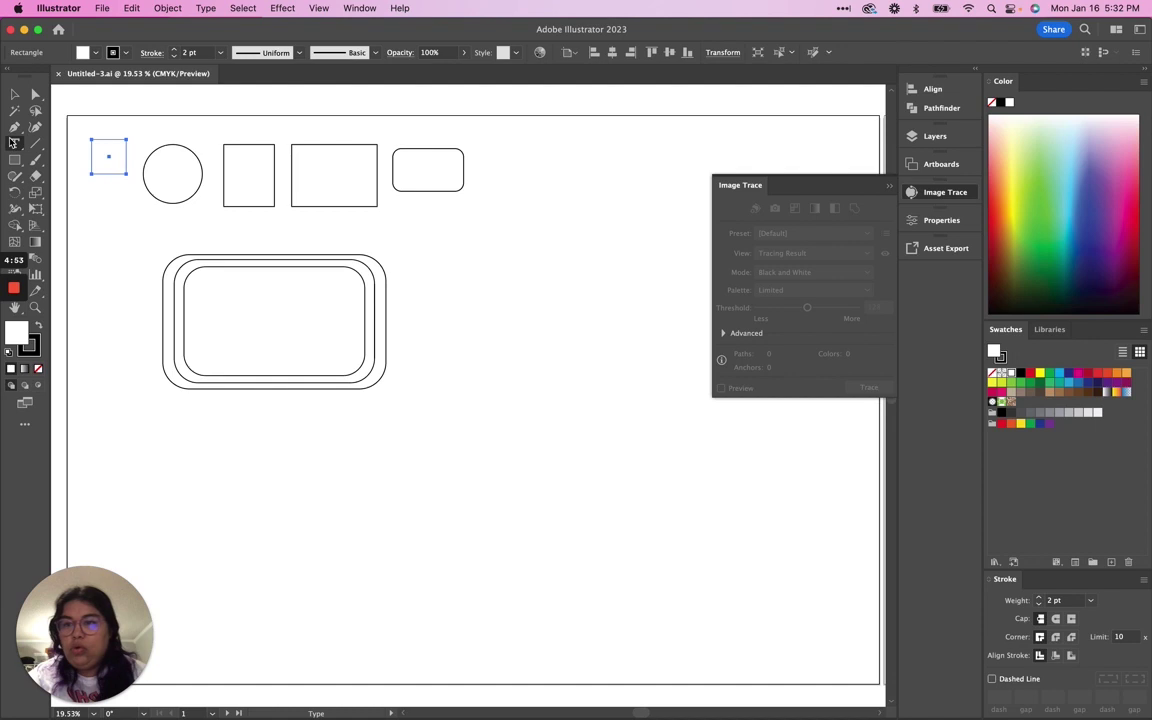
left_click(104, 142)
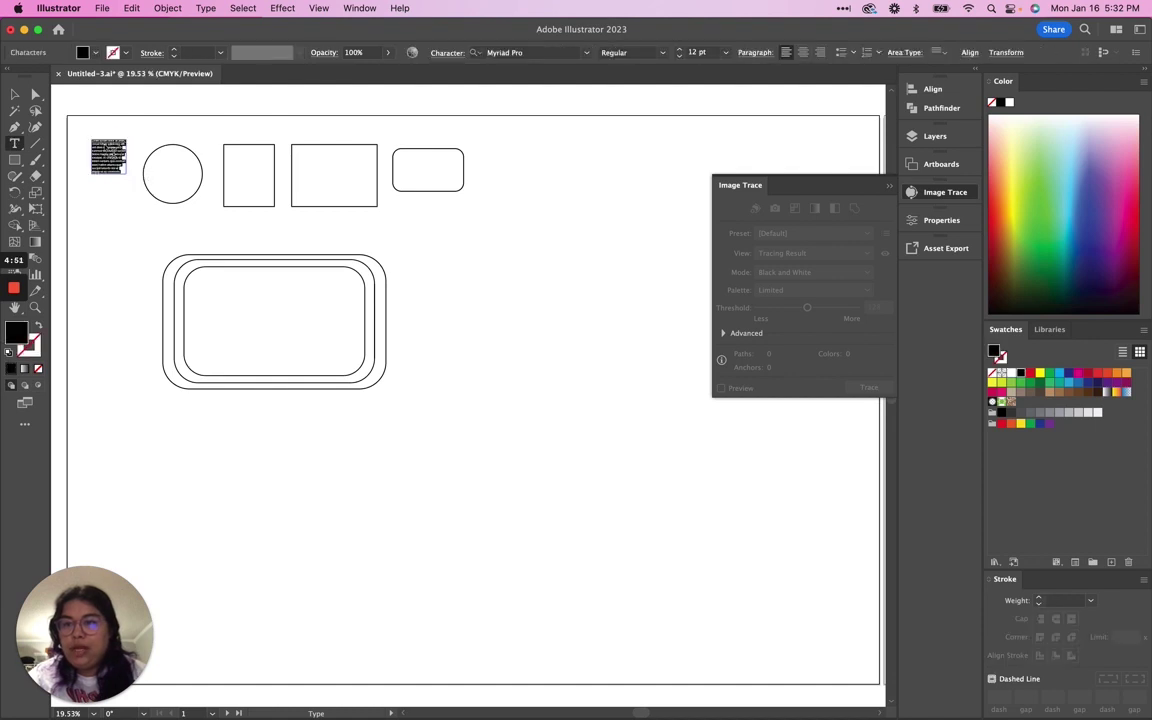
key("BackSpace")
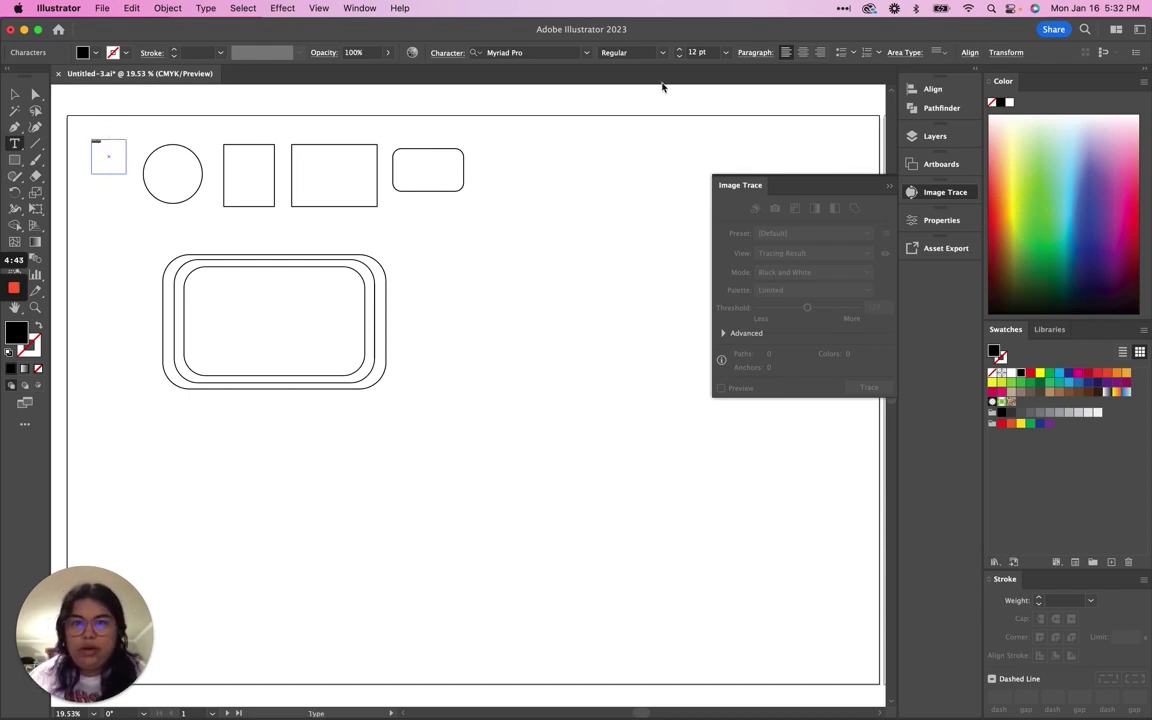
left_click(725, 52)
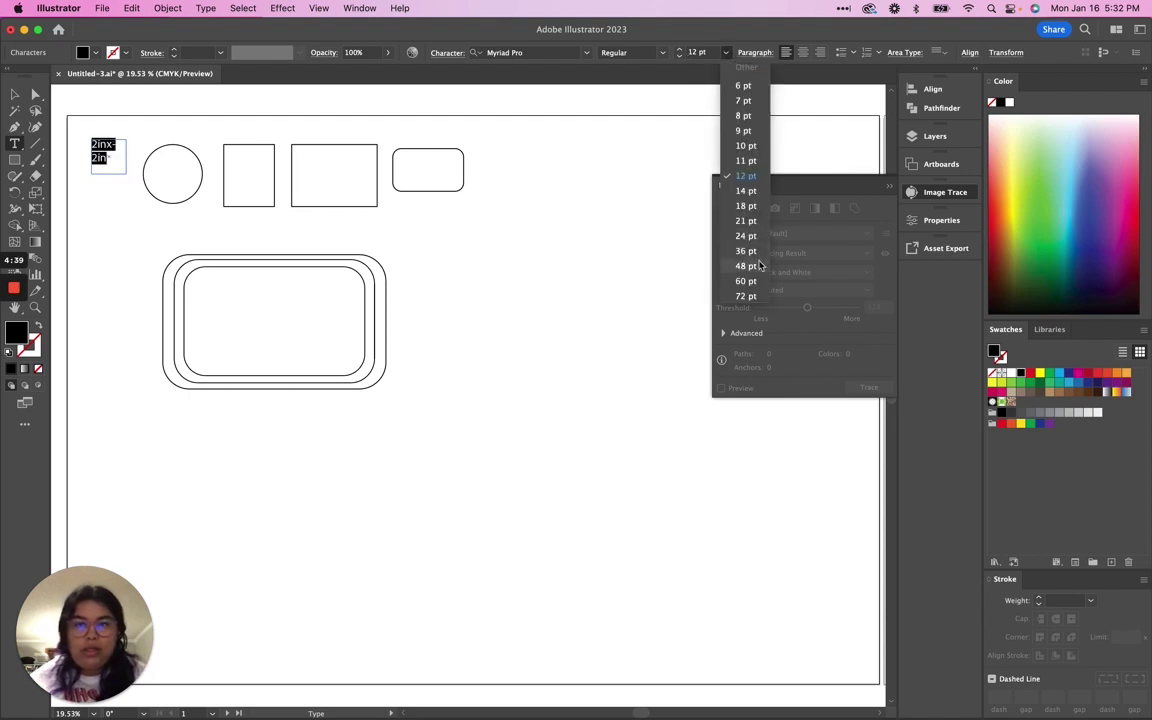
left_click(746, 236)
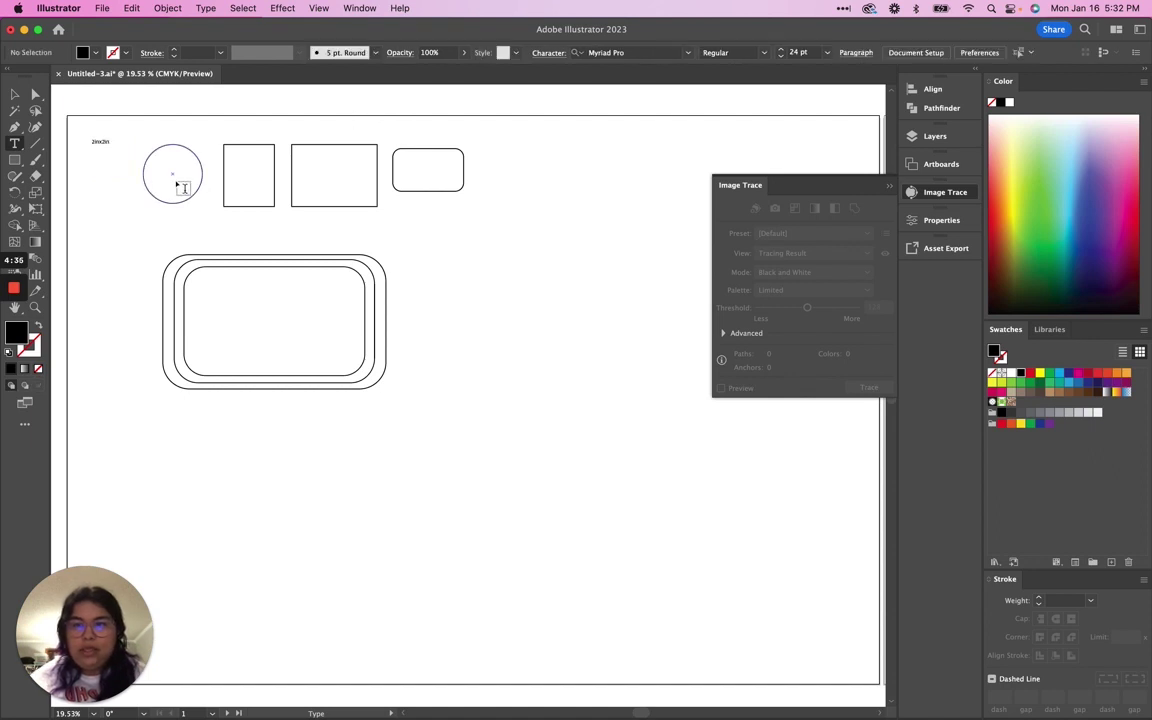
Add a "1 exterior" text label inside the circle and move it closer to the circle's centre
left_click(170, 162)
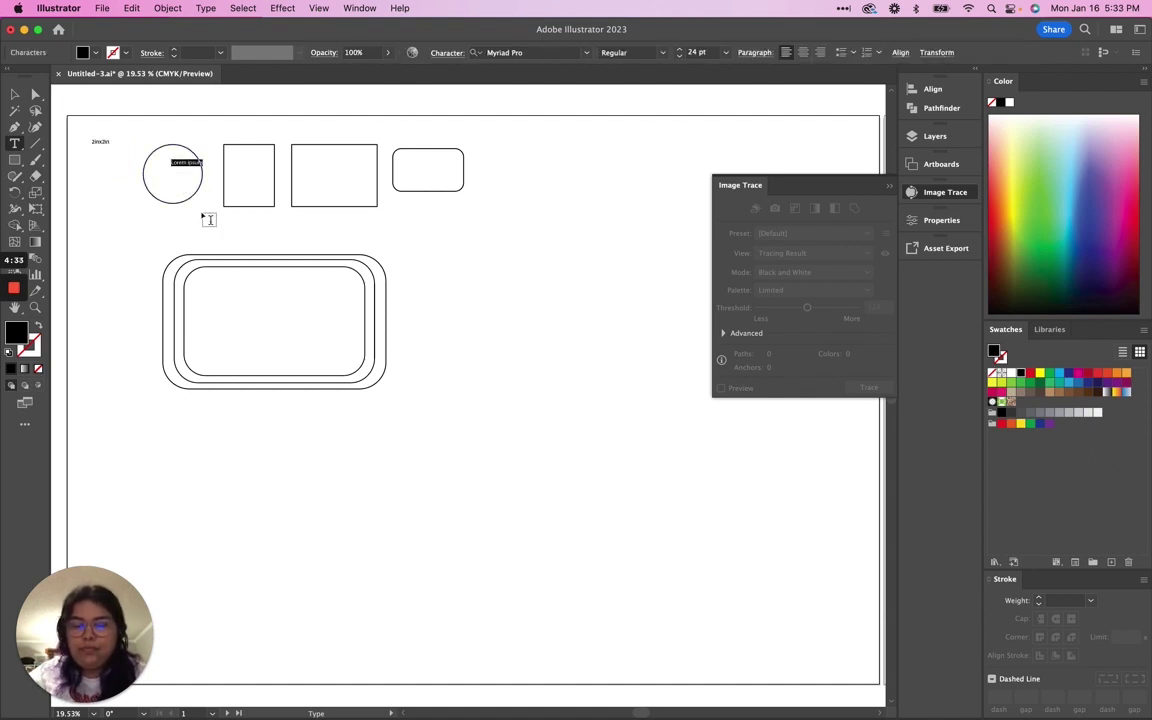
key("BackSpace")
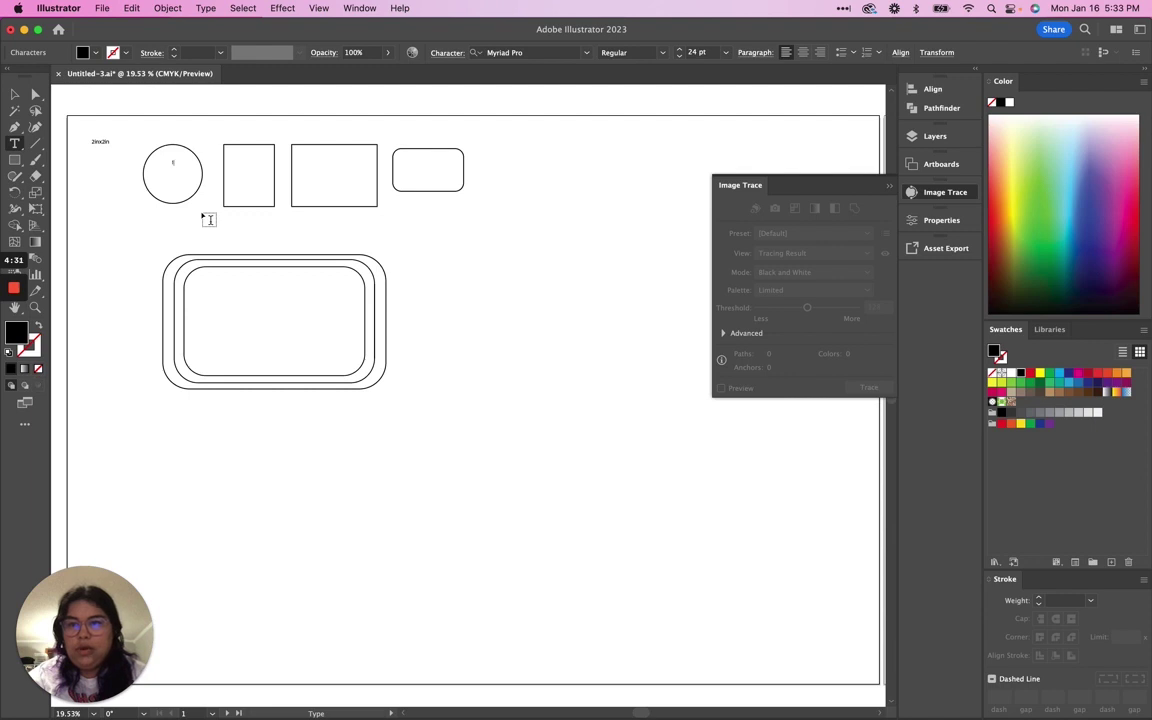
type("1 exterior")
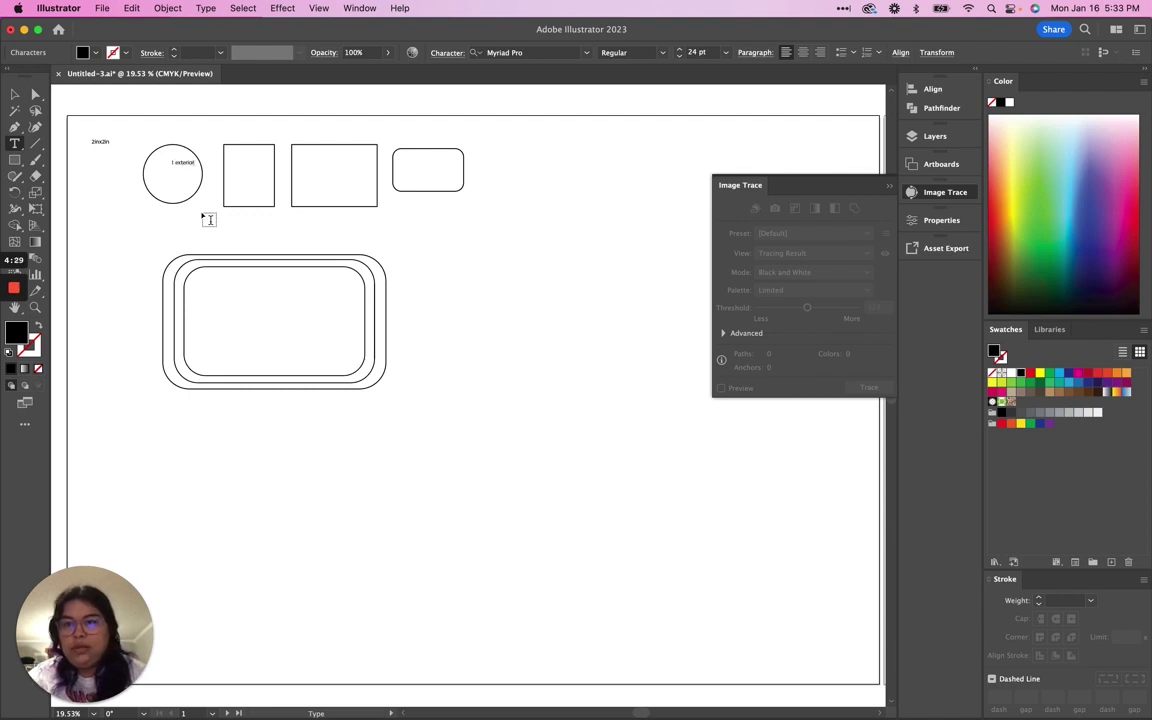
left_click(15, 94)
left_click_drag(182, 163, 175, 174)
Extend the circle's label with the lines "1 interior", "1 woven" and "interfacing"
key("t")
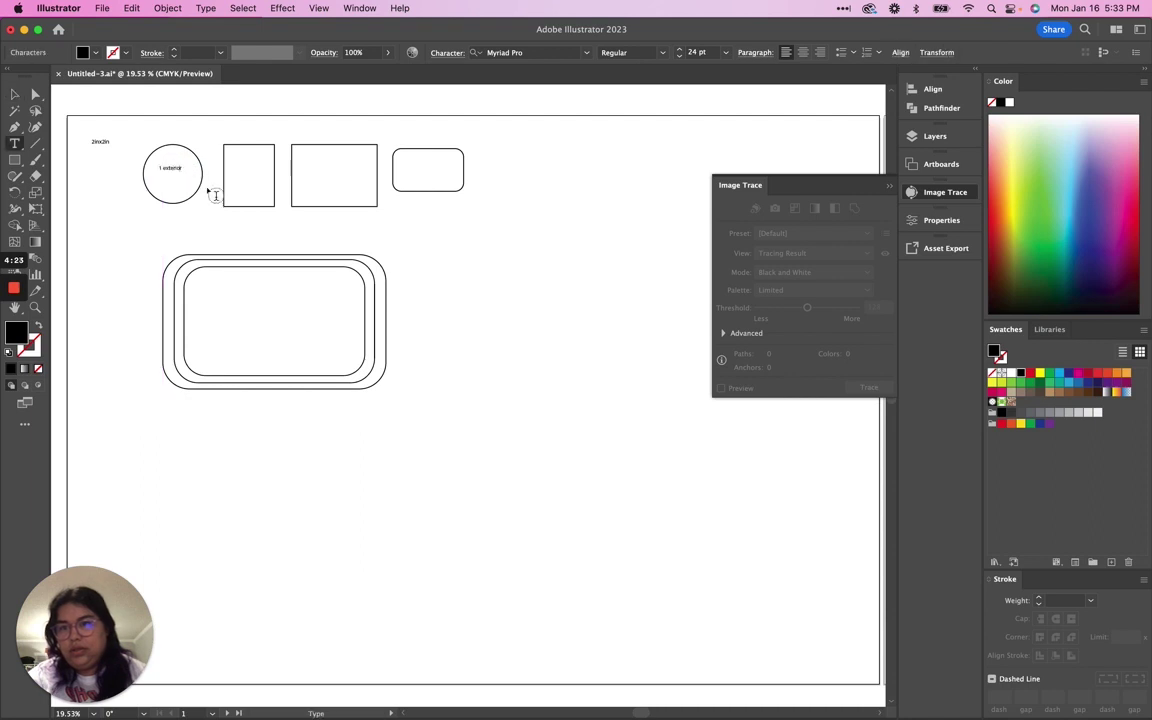
type("interior")
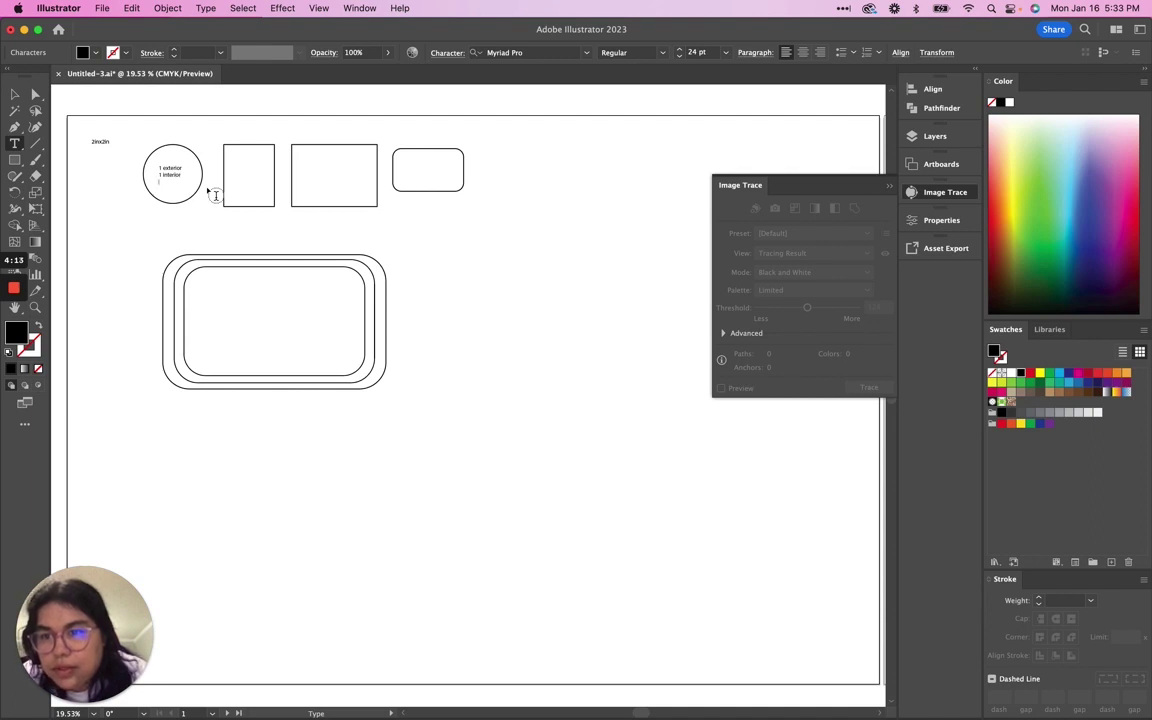
type("1 wood")
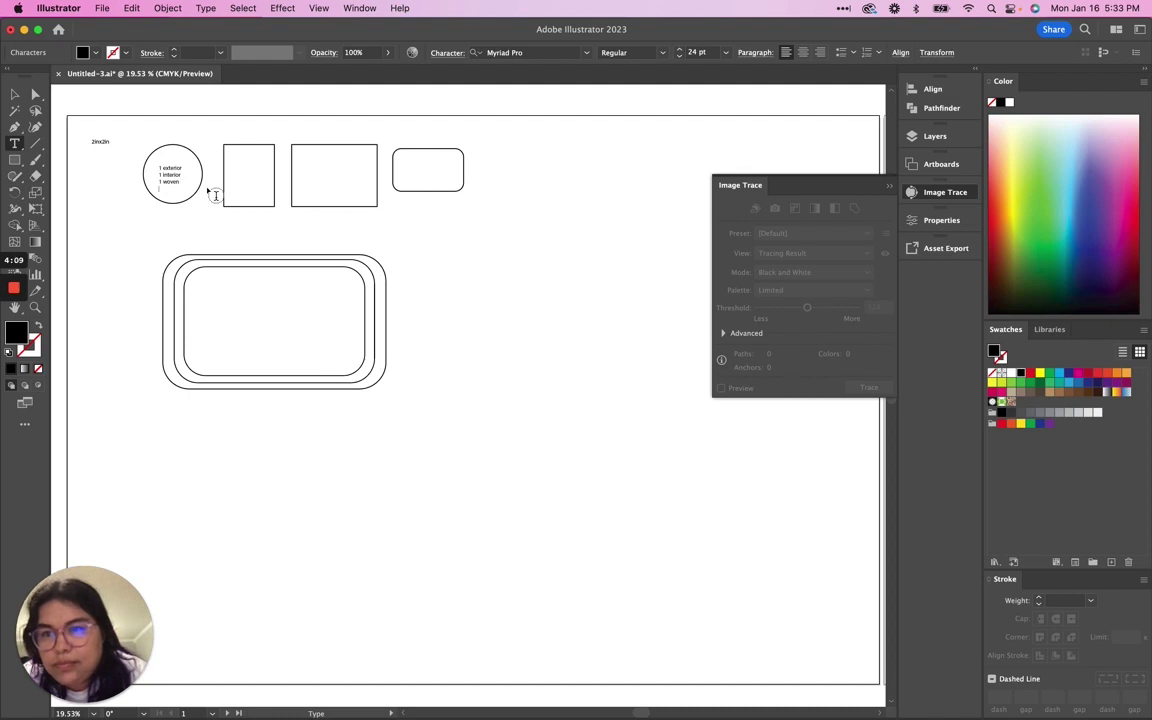
type("Interfacing")
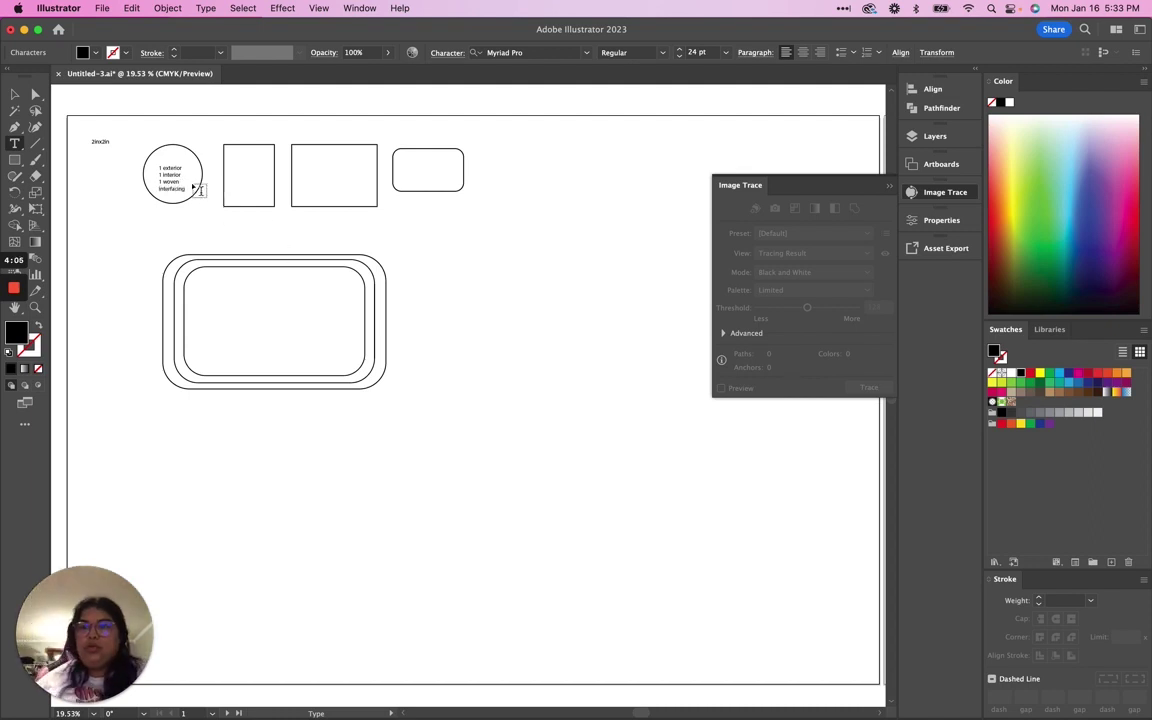
Set the circle's four-line label to a 36 pt font size and centre it inside the circle
left_click(15, 94)
left_click_drag(187, 180, 175, 176)
left_click(200, 224)
left_click(177, 178)
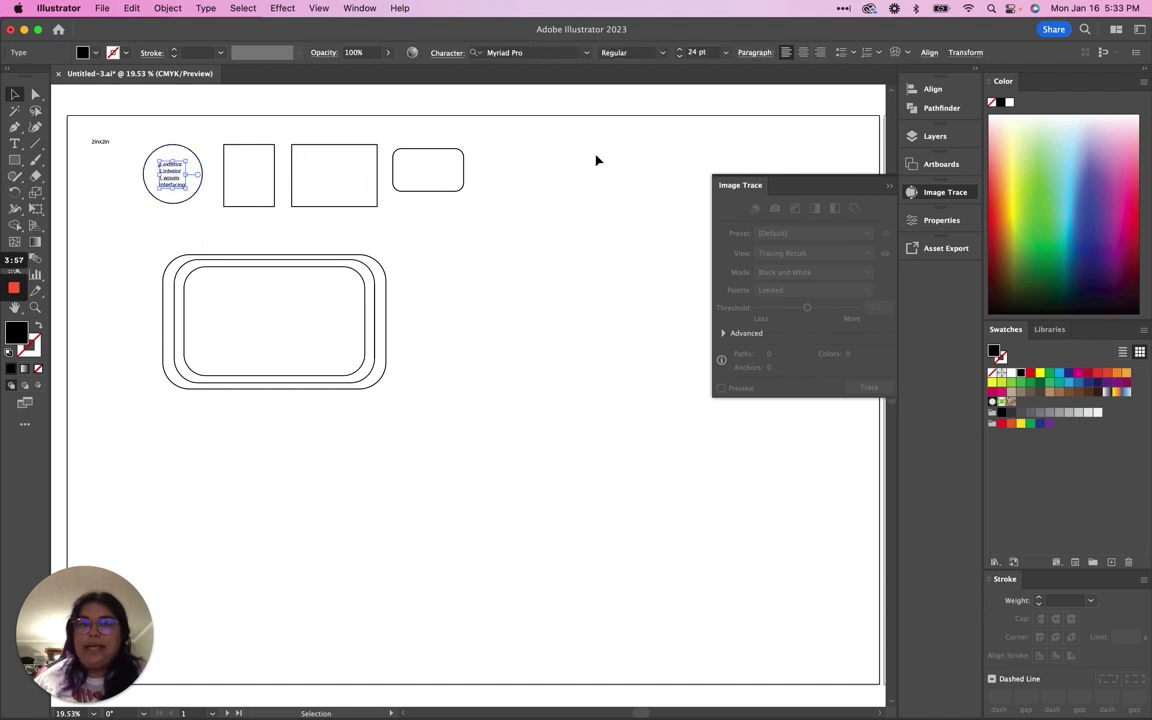
left_click(679, 49)
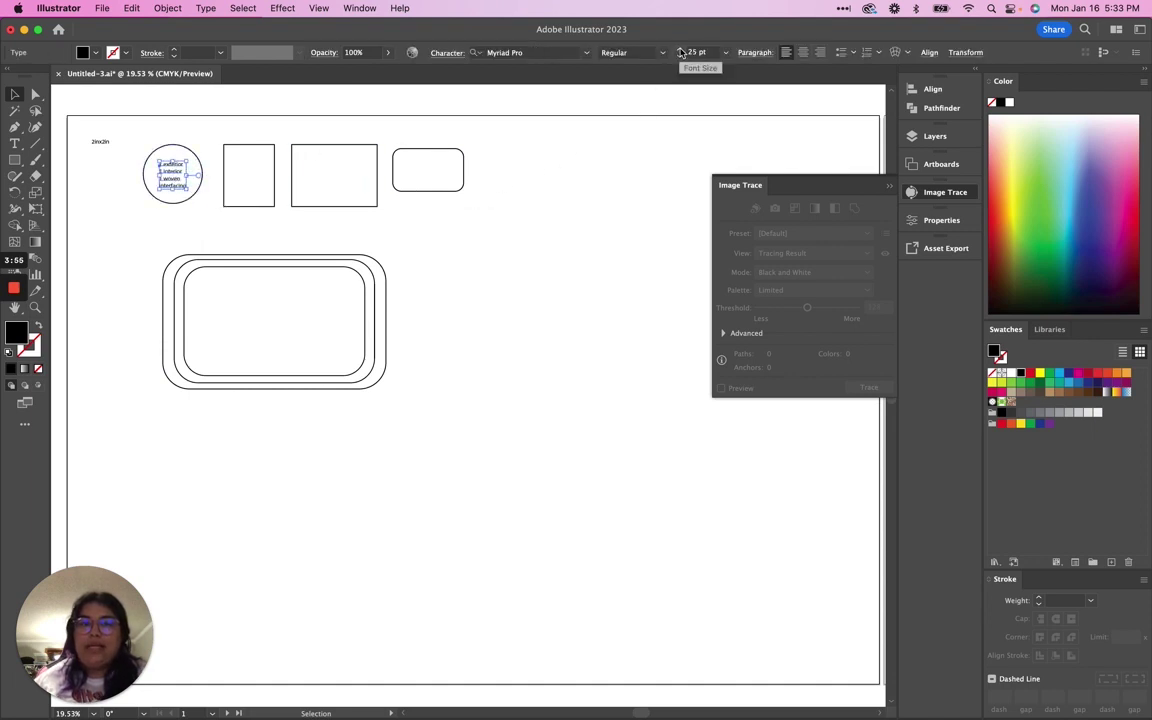
left_click(725, 52)
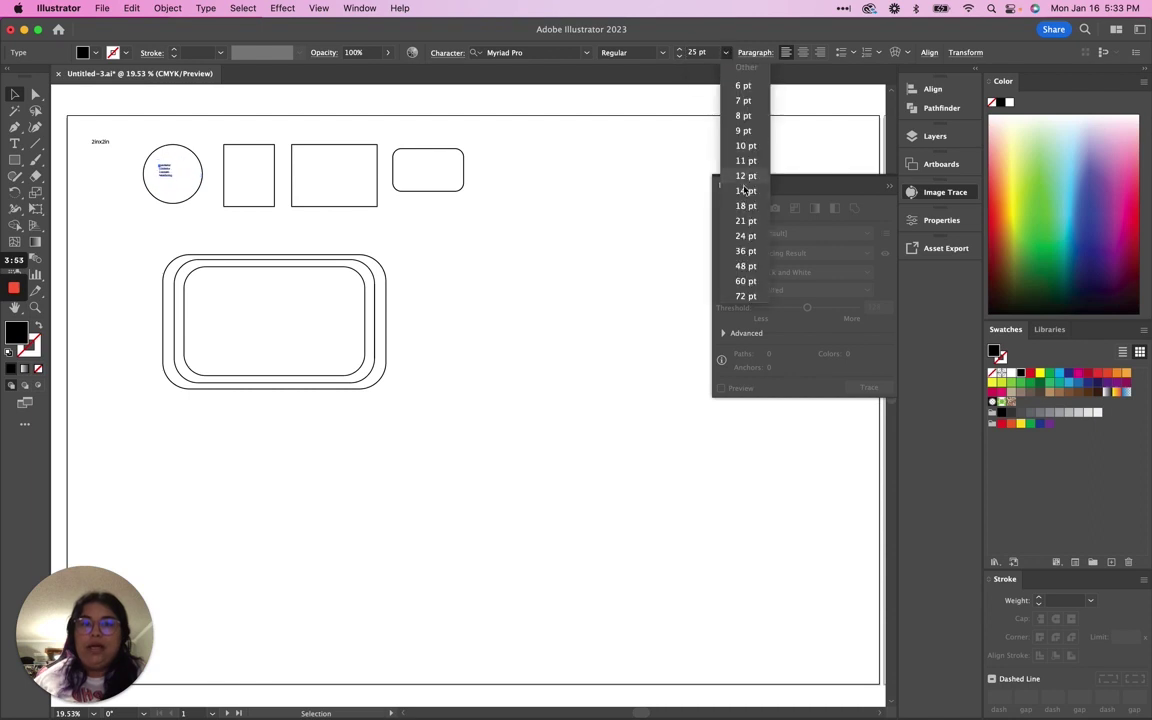
left_click(746, 251)
left_click_drag(186, 179, 180, 176)
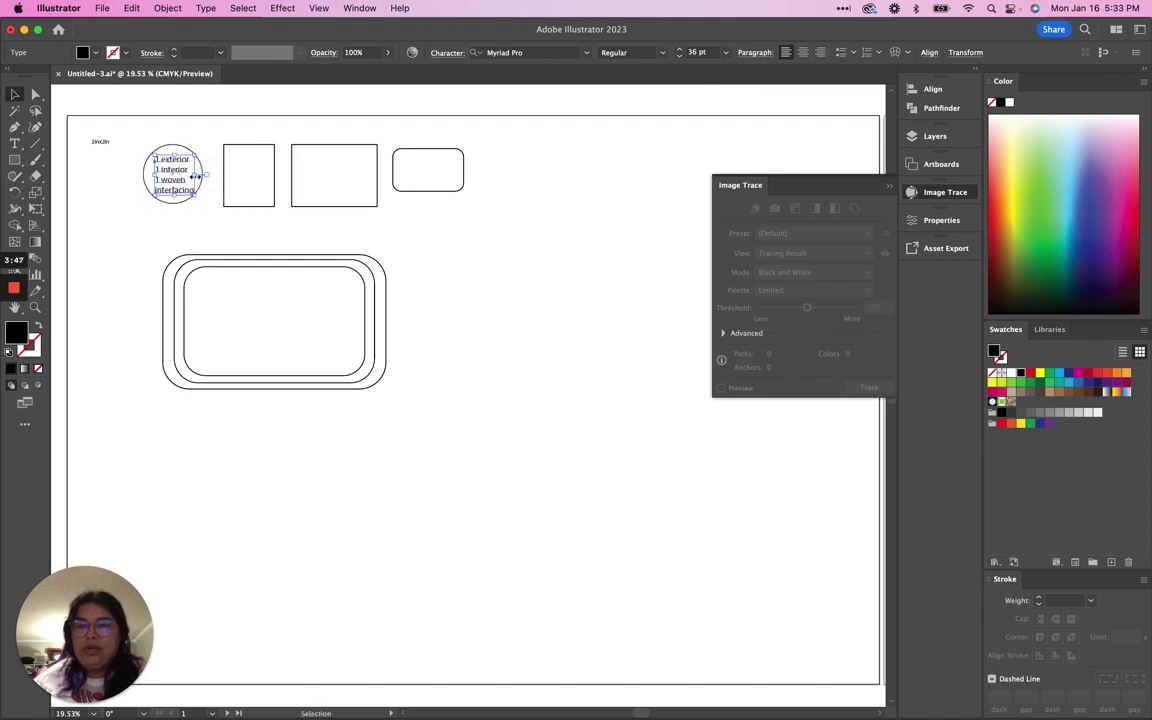
Select the upright rectangle beside the circle
left_click(228, 205)
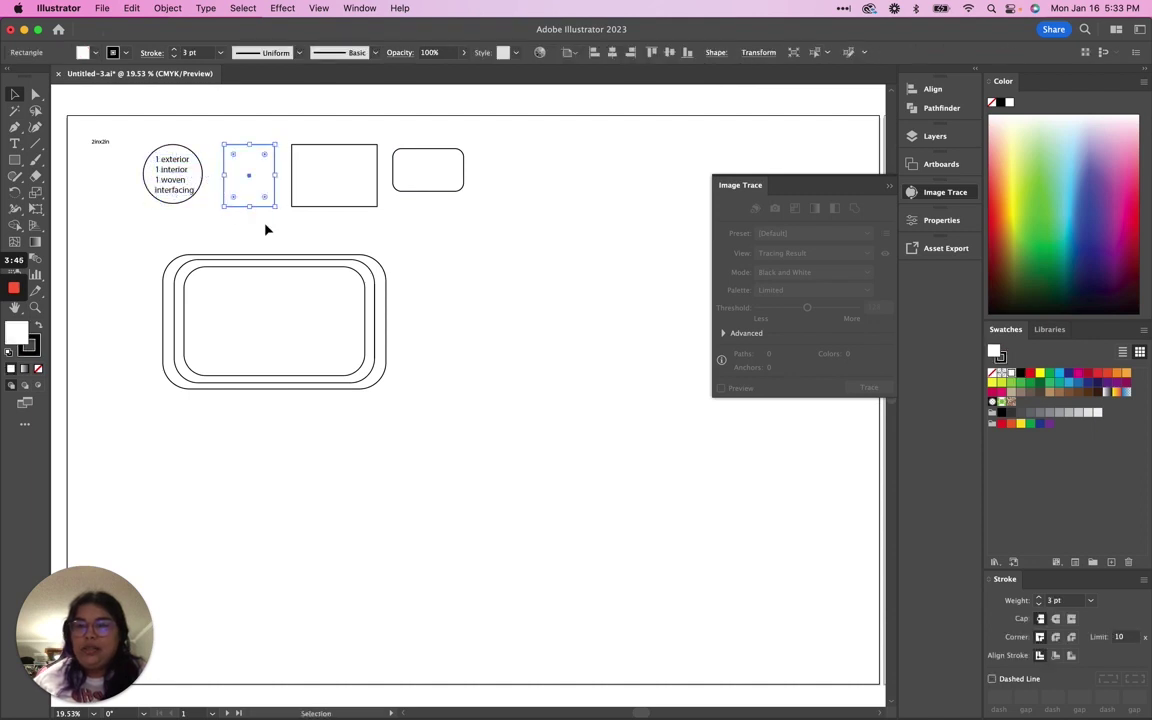
left_click(266, 234)
left_click(271, 145)
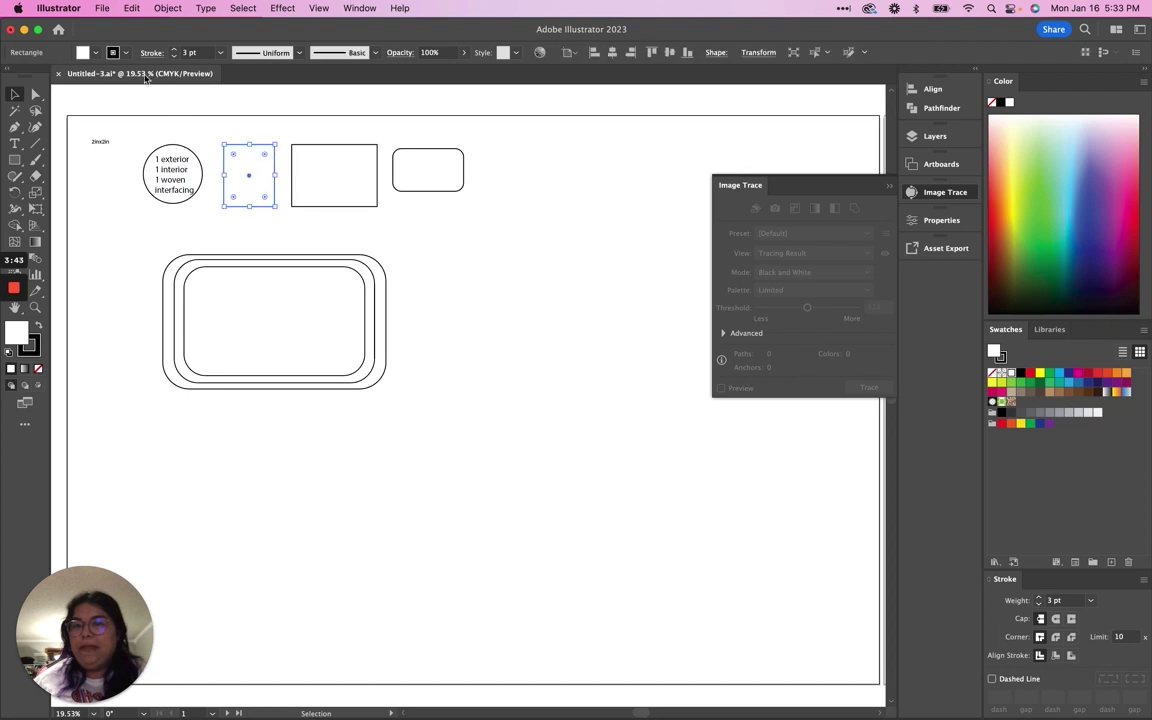